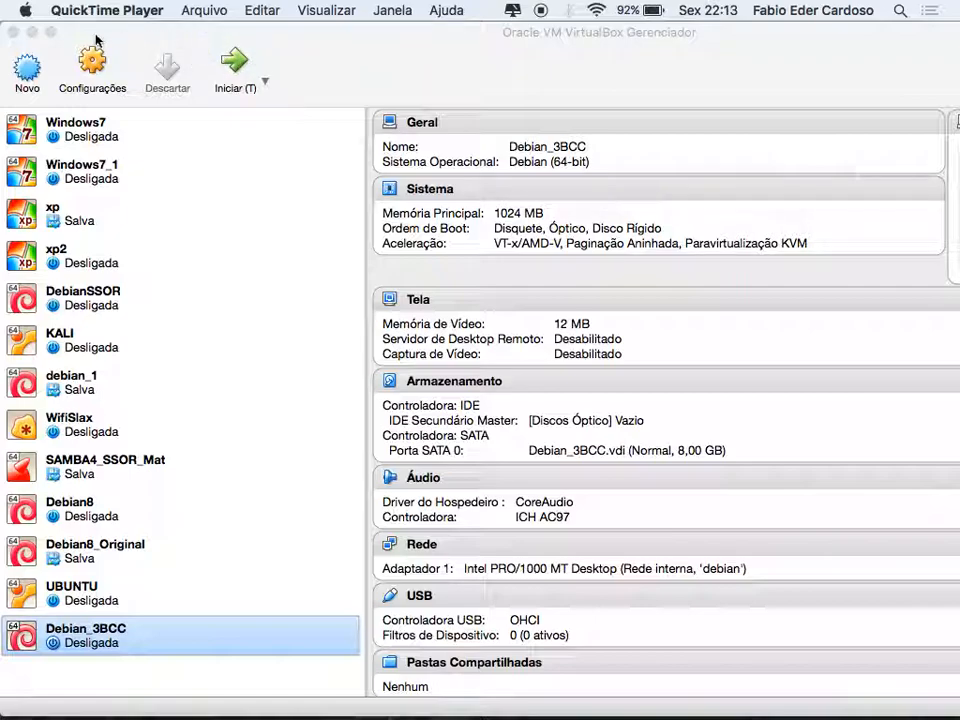
Bring the VirtualBox Manager forward, showing the Debian_3BCC machine's details
click(79, 671)
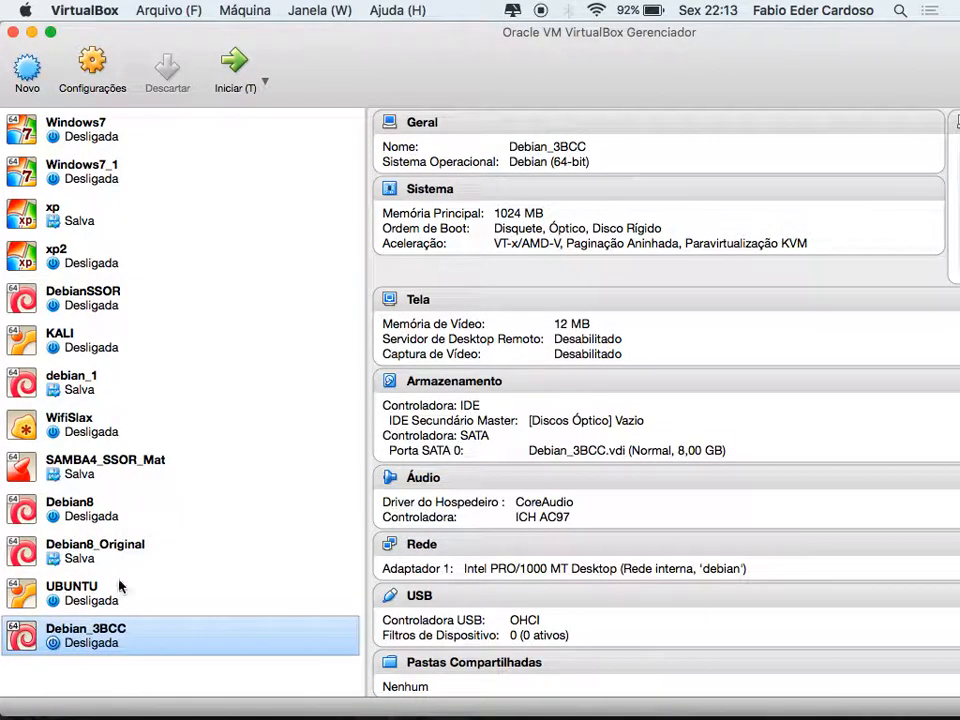
Start a new machine named Debian_3ADS, with type Linux and version Debian (64-bit)
click(26, 68)
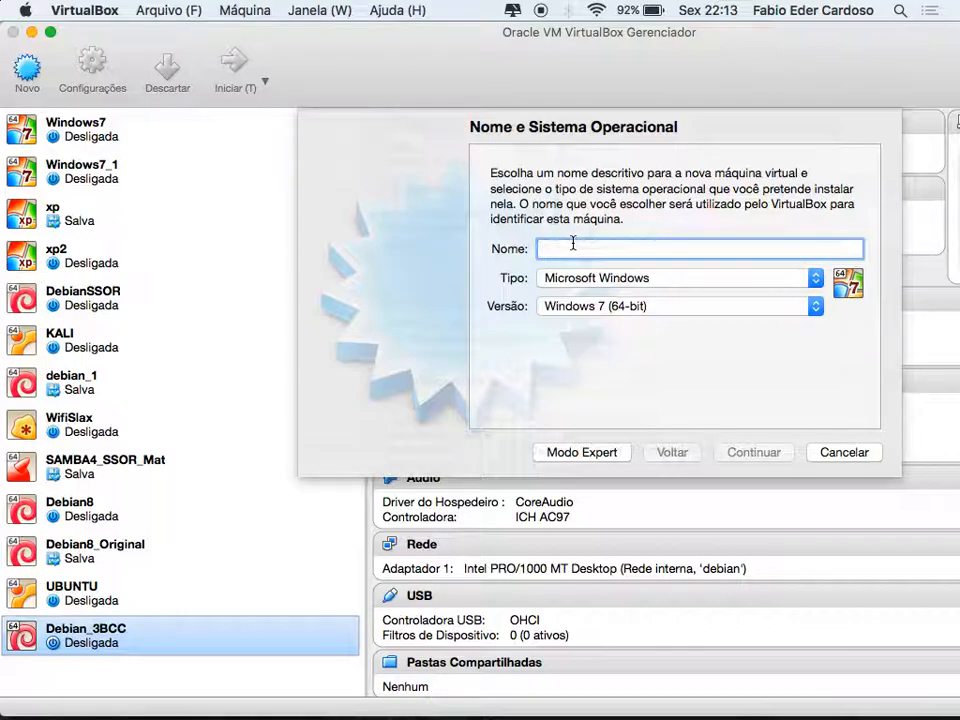
text(Debian)
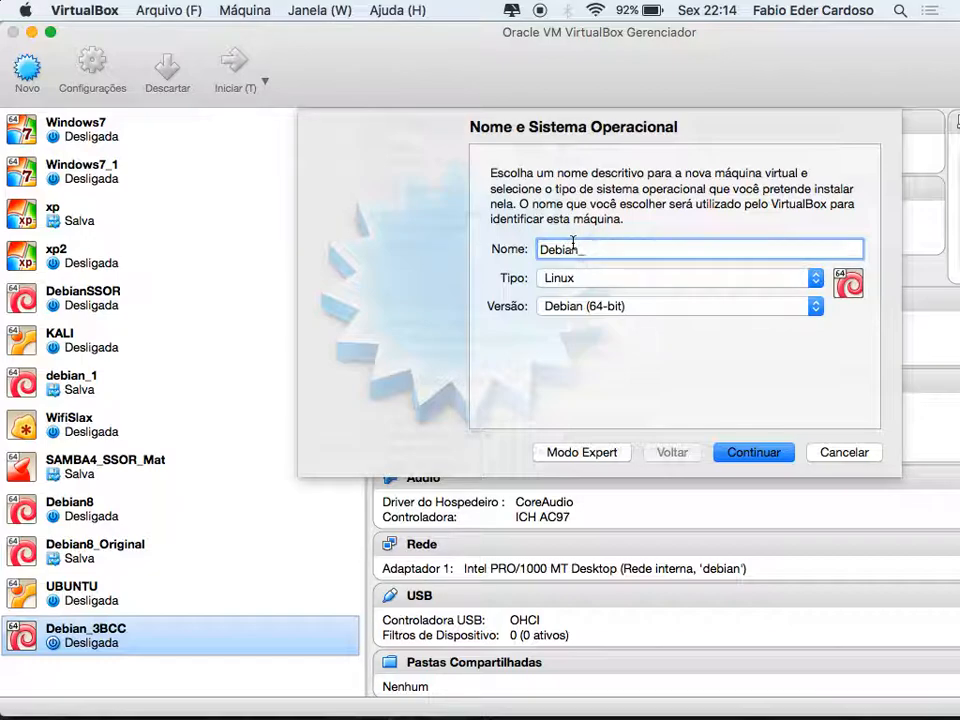
text(_)
text(#)
text(AD)
key(BackSpace)
key(BackSpace)
key(BackSpace)
text(2)
key(BackSpace)
text(3ADS)
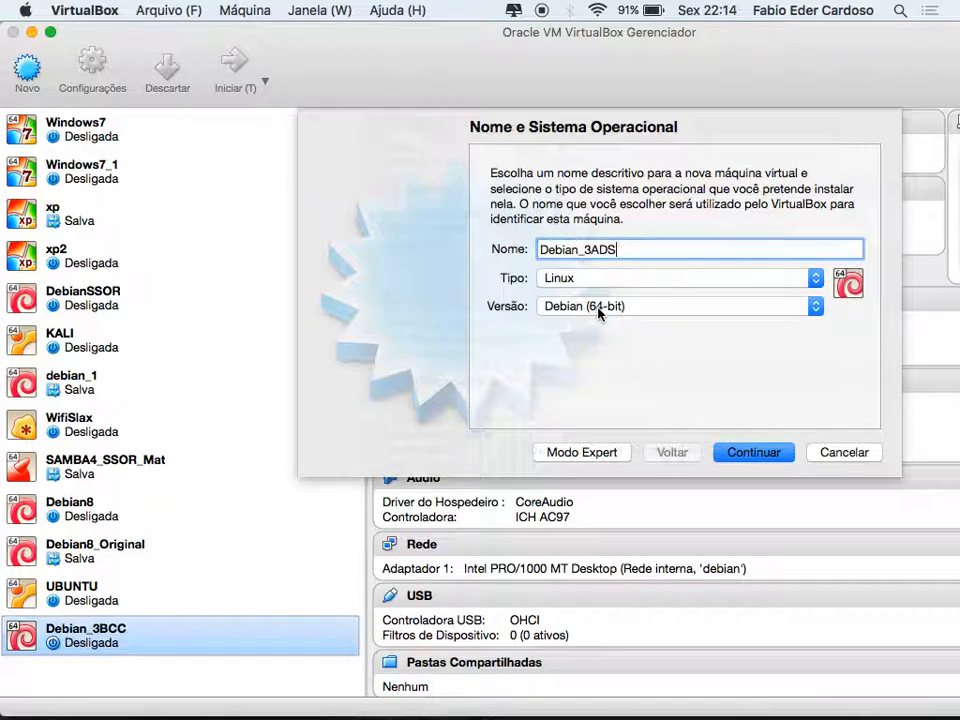
Set the new machine's memory to 1024 MB instead of the suggested 768 MB
click(755, 455)
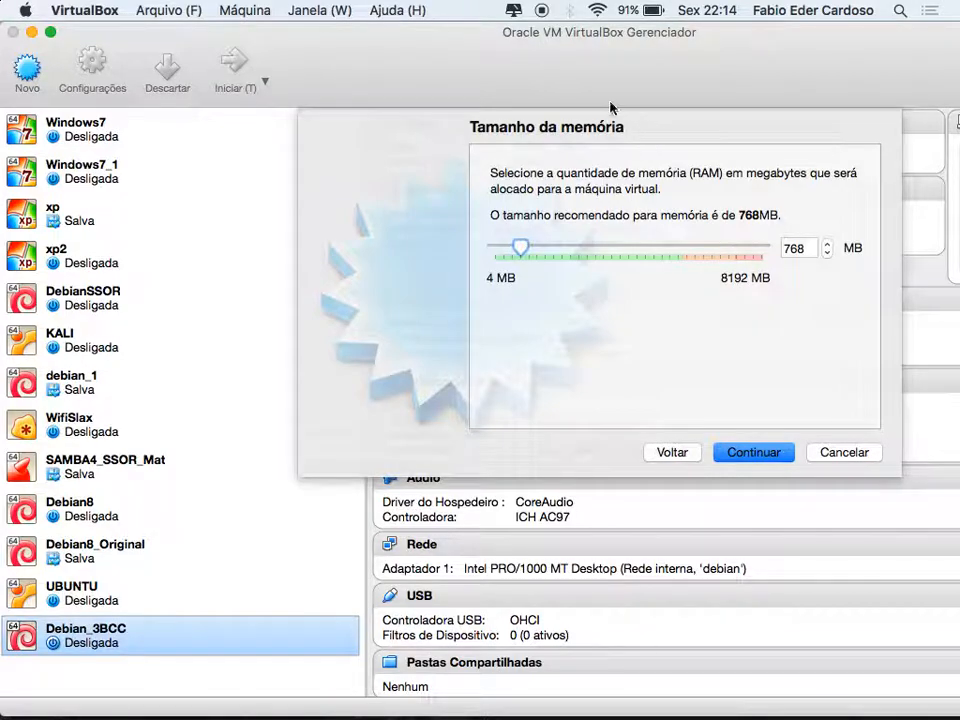
double_click(810, 248)
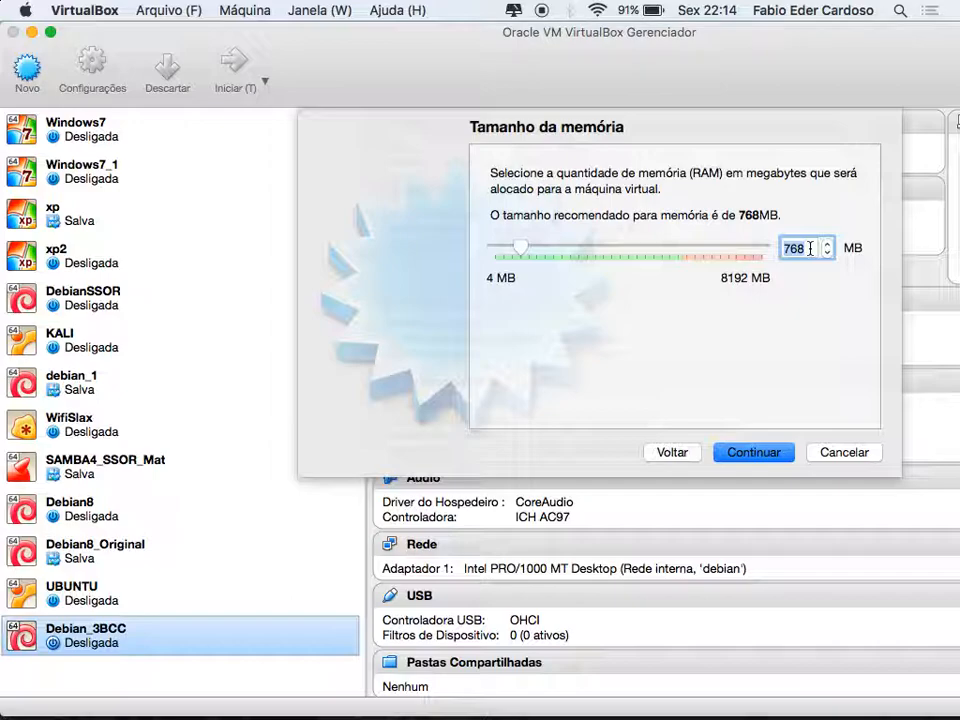
text(1024)
Try each hard disk option, ending on 'Utilizar um disco rígido virtual existente'
click(755, 453)
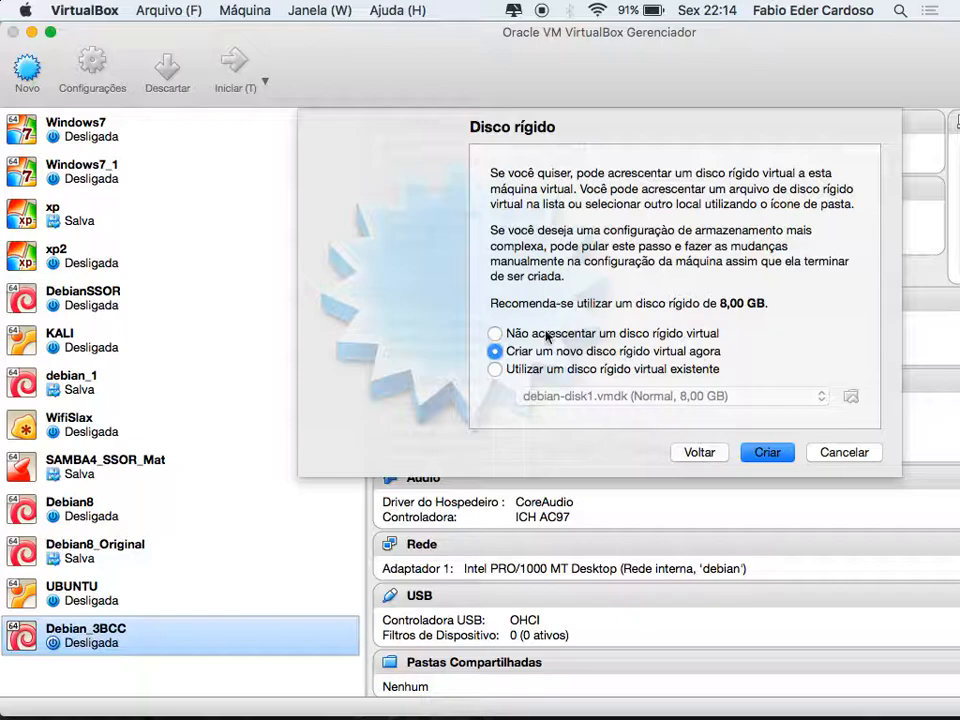
click(495, 335)
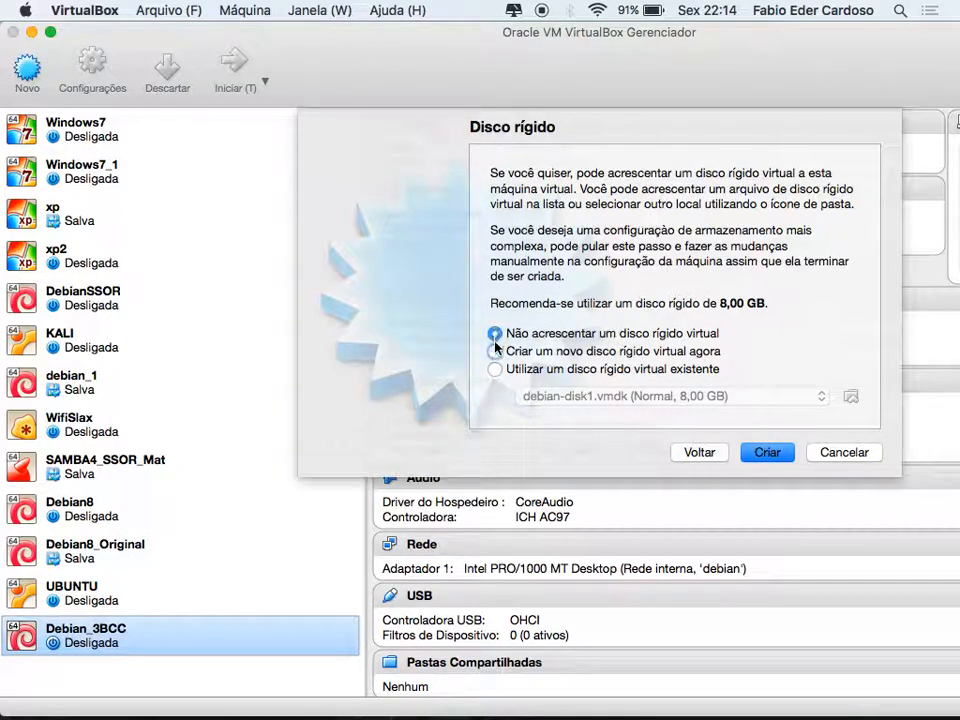
click(495, 351)
click(495, 369)
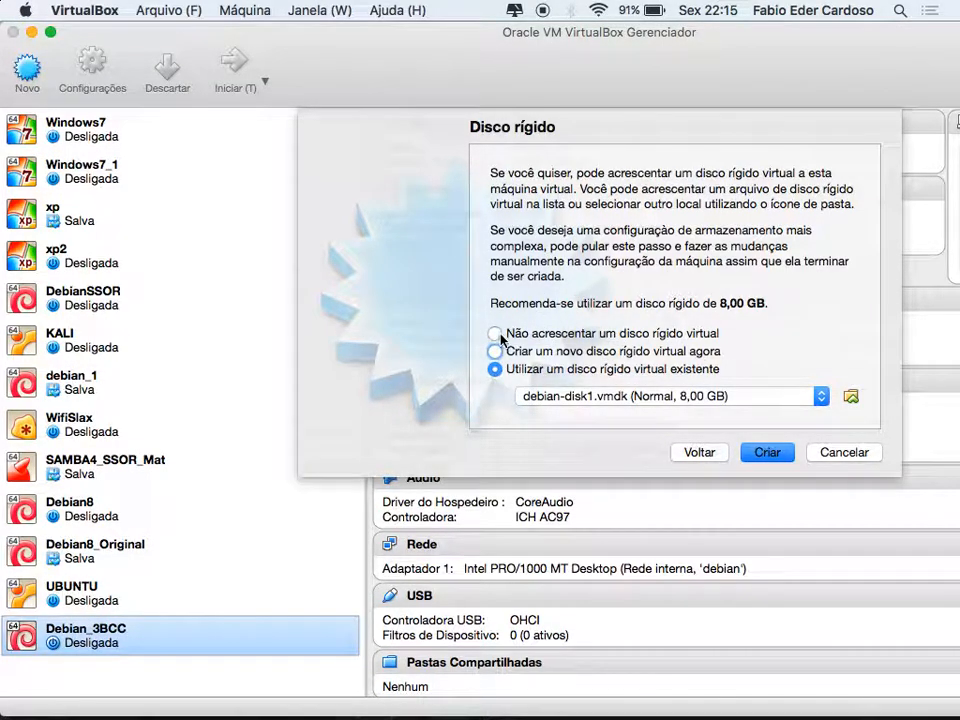
click(495, 334)
click(495, 351)
click(495, 369)
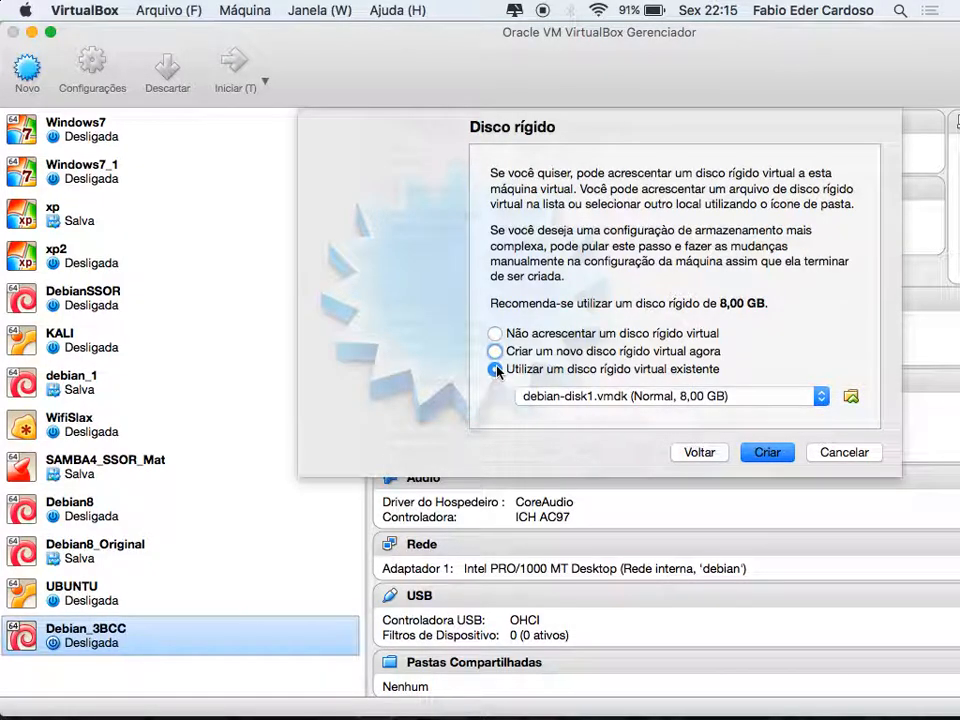
click(495, 335)
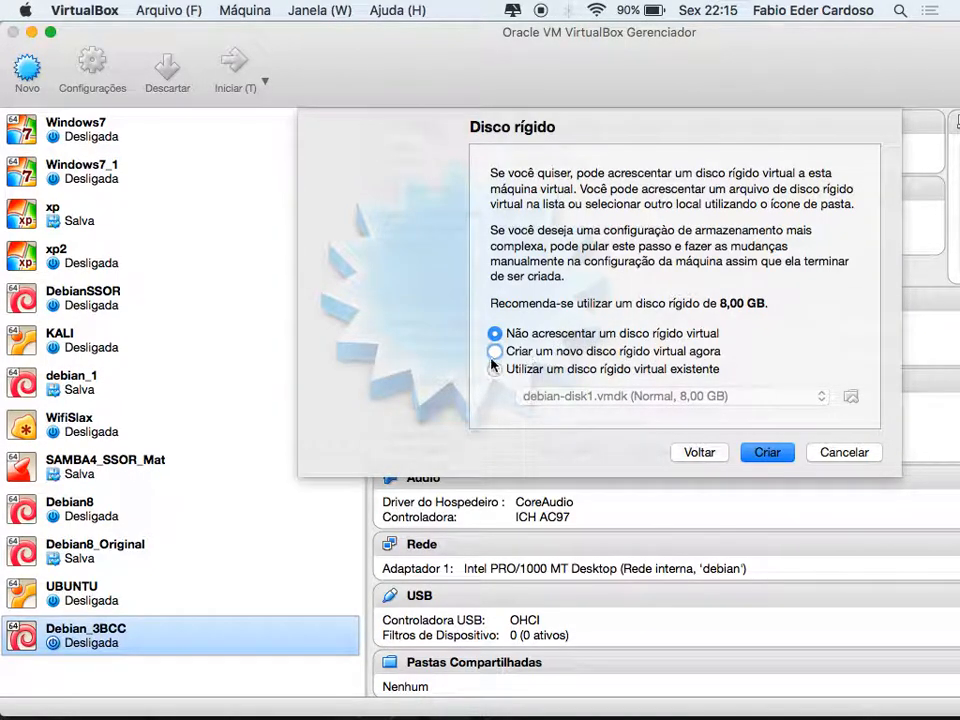
click(496, 353)
click(497, 373)
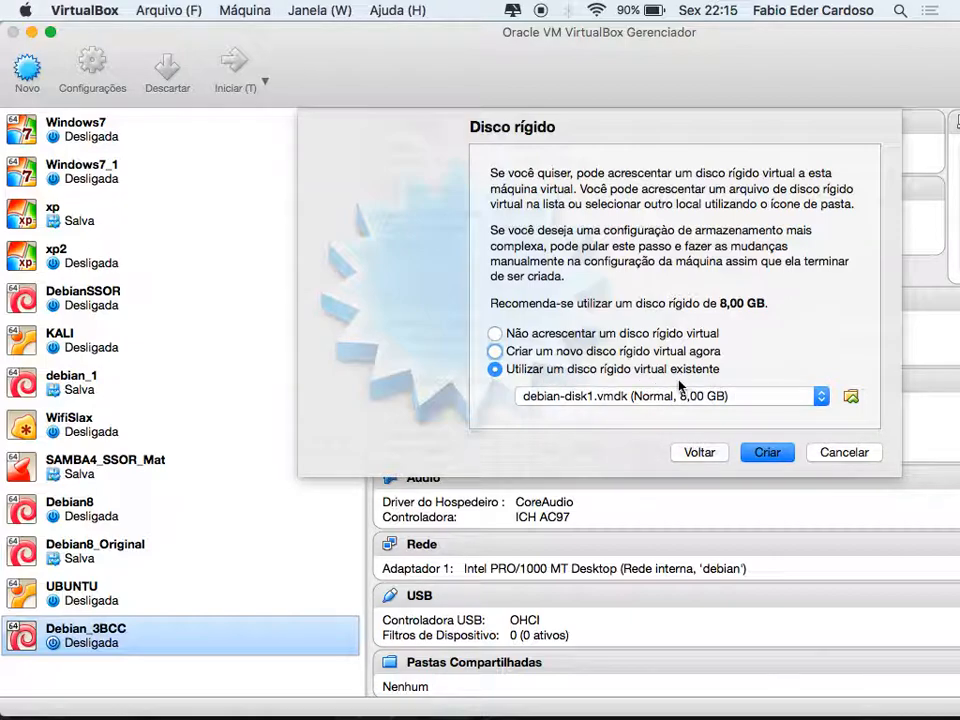
Browse Transferências for a disk file, cancel, and choose 'Criar um novo disco rígido virtual agora'
click(850, 397)
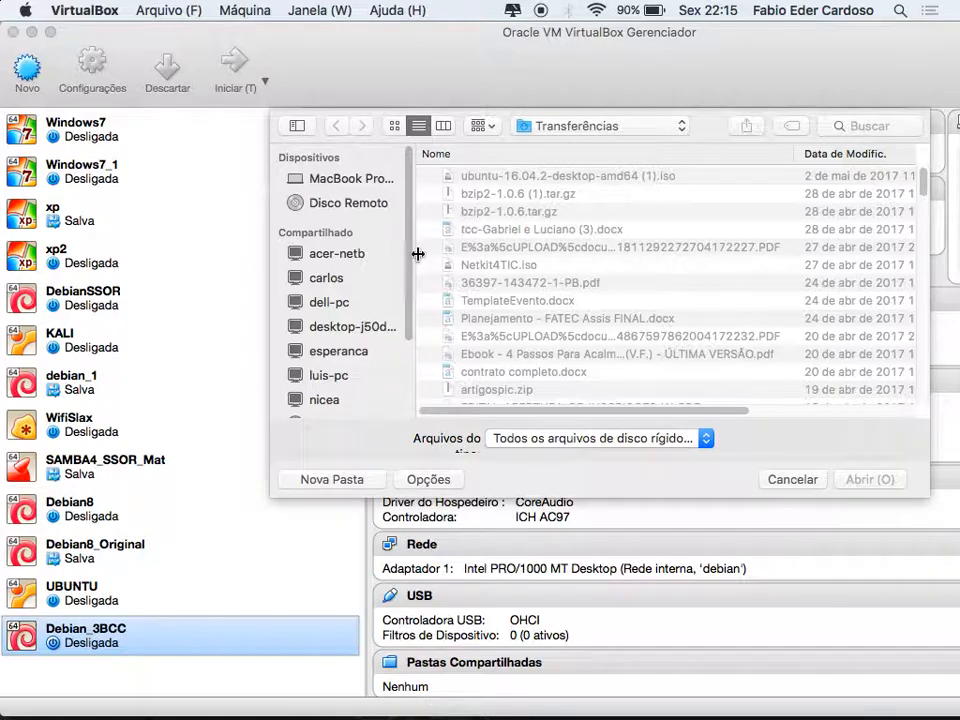
scroll(600, 272, down, 5)
scroll(567, 288, down, 15)
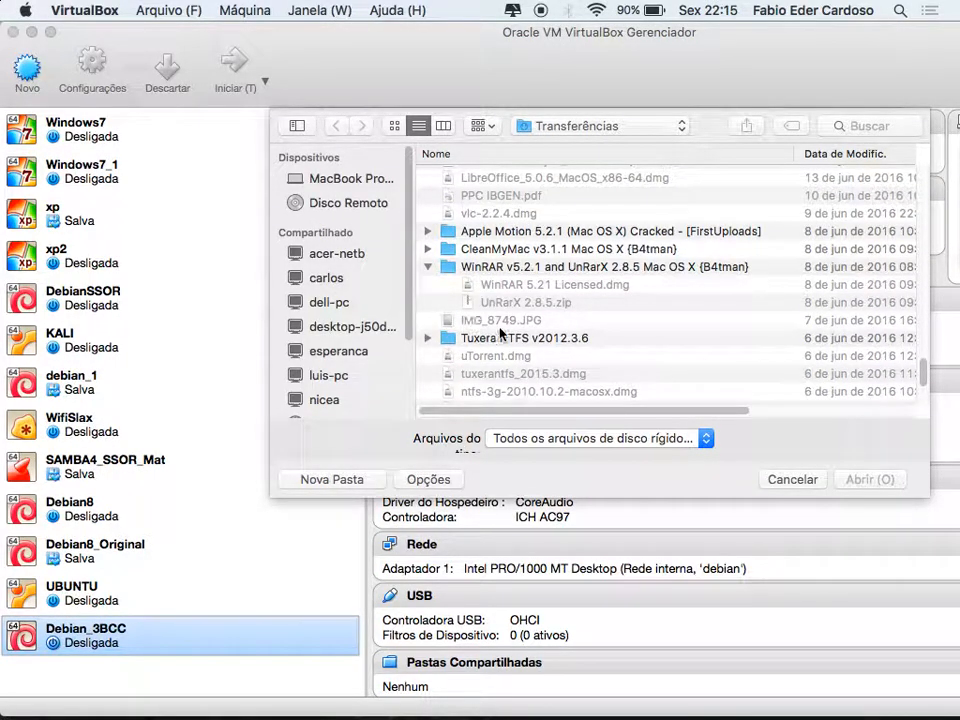
scroll(788, 400, up, 10)
click(797, 481)
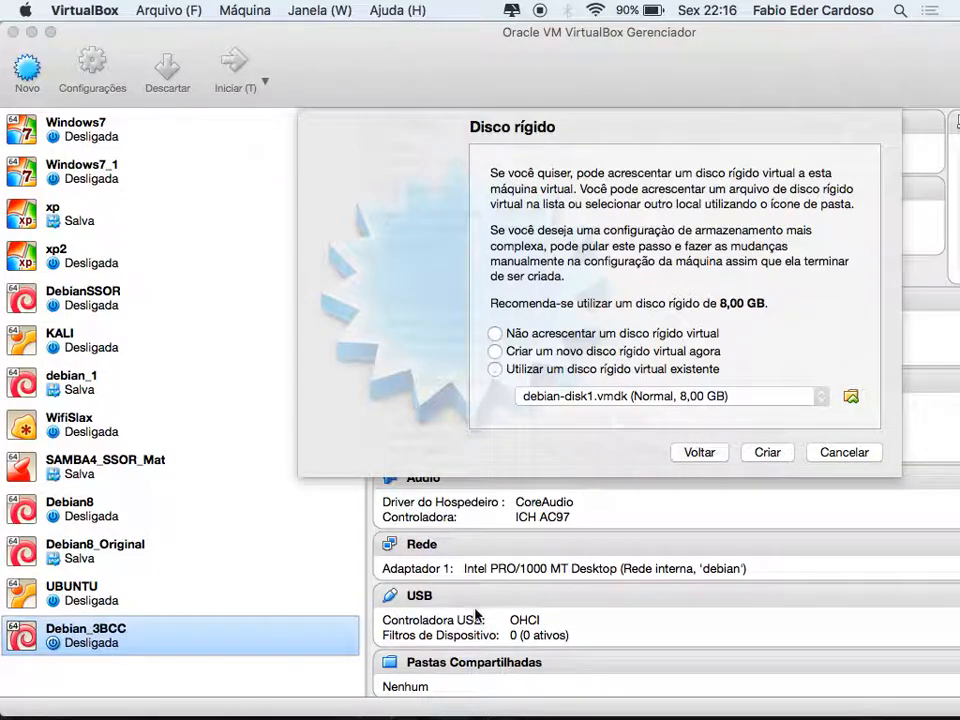
click(496, 352)
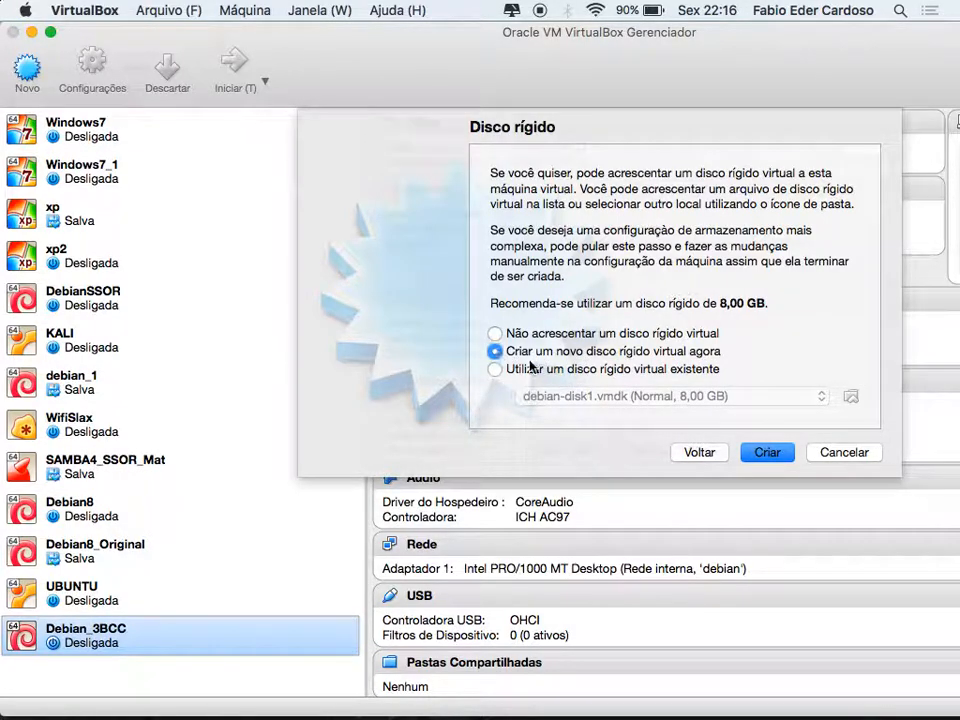
Make the new disk a VDI file with dynamically allocated storage
click(773, 458)
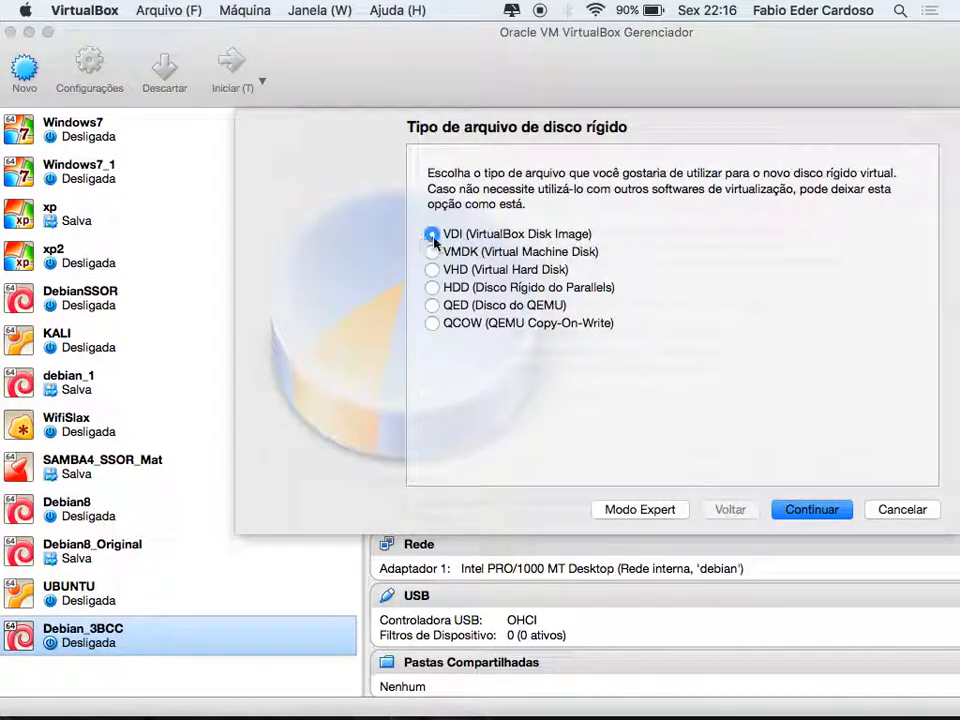
click(806, 513)
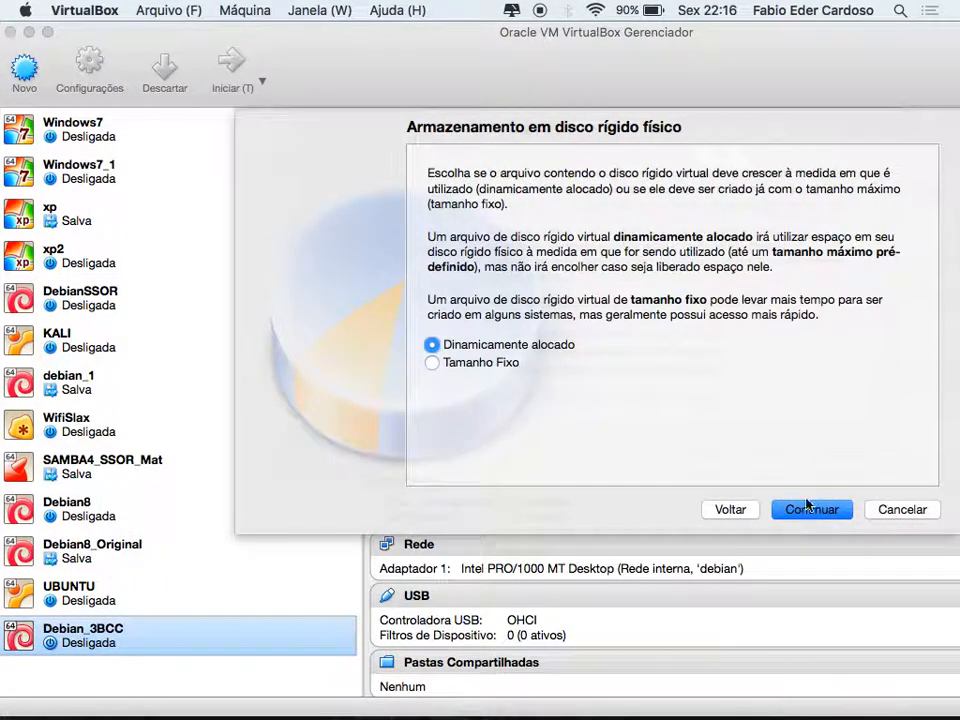
click(434, 365)
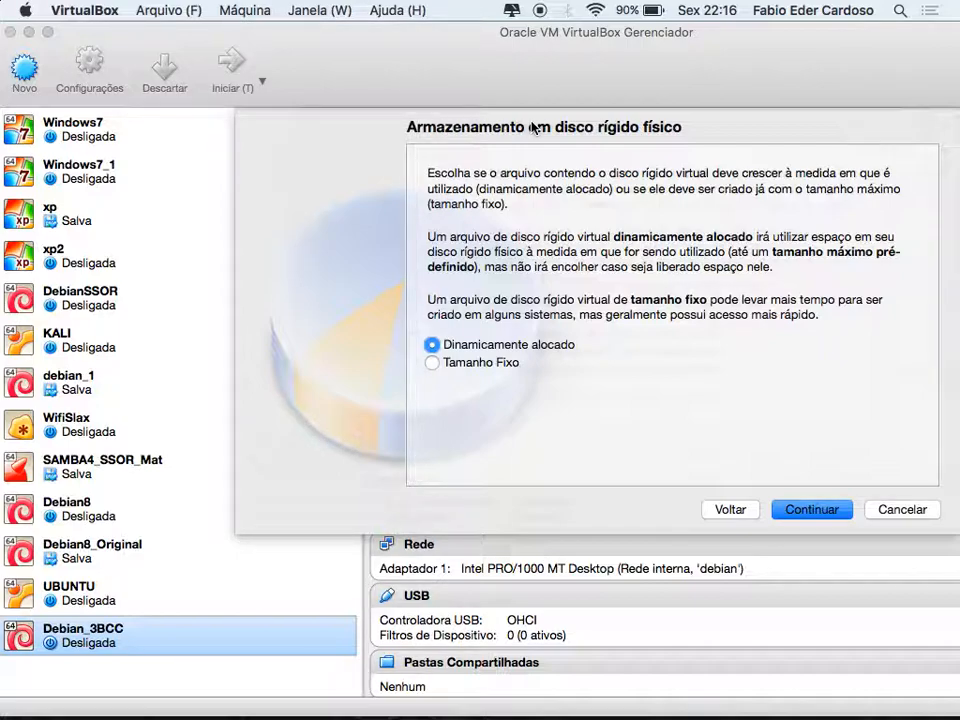
Keep the disk name Debian_3ADS and size 8,00 GB, and create the machine
click(816, 511)
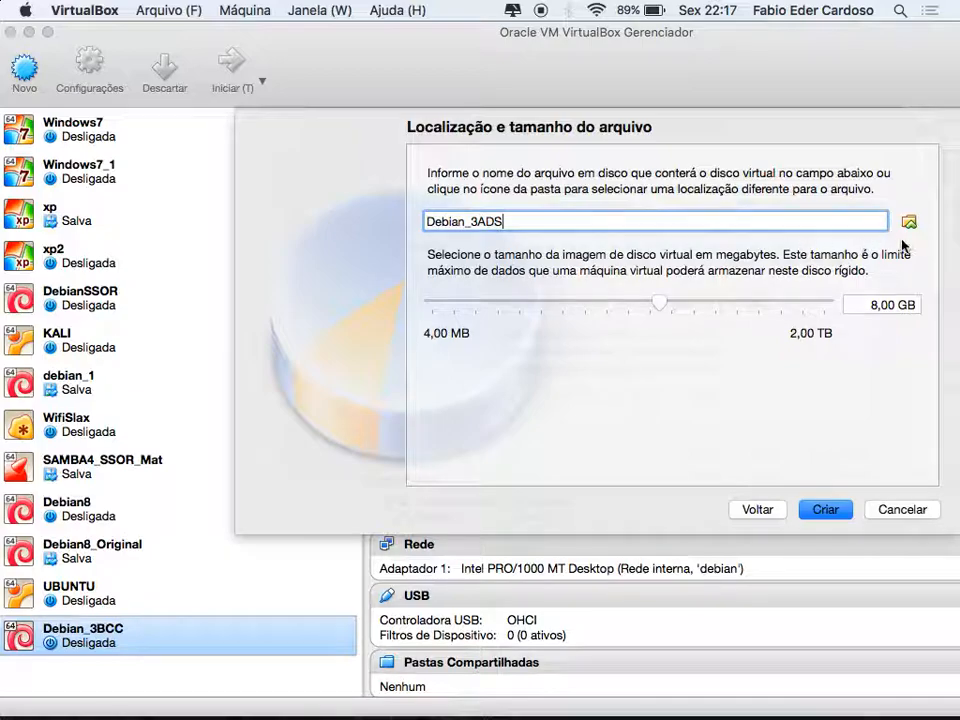
double_click(492, 222)
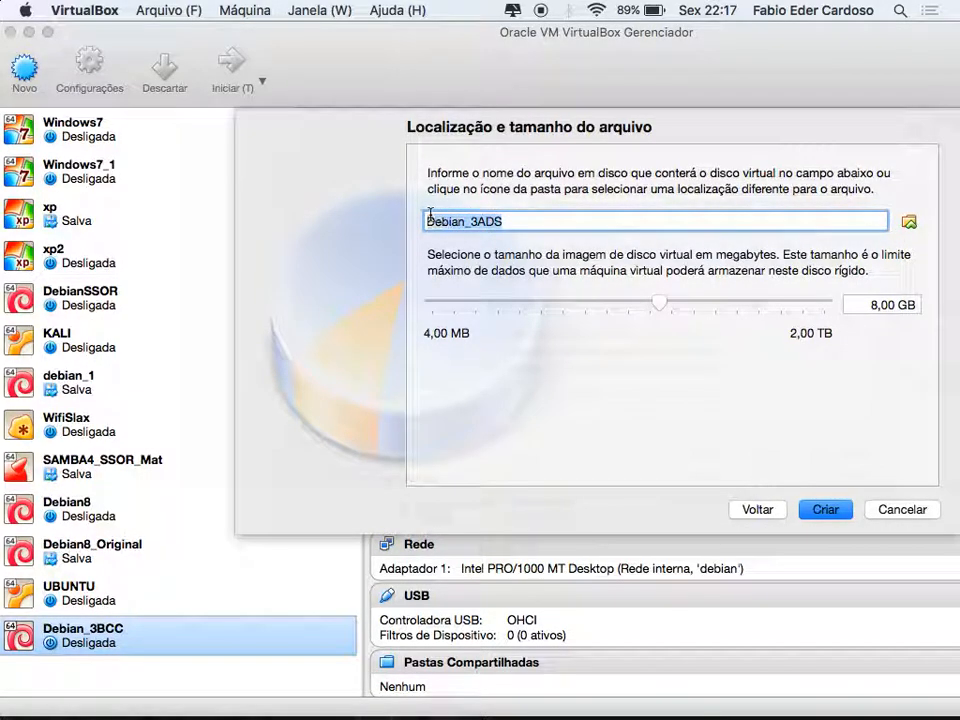
click(877, 305)
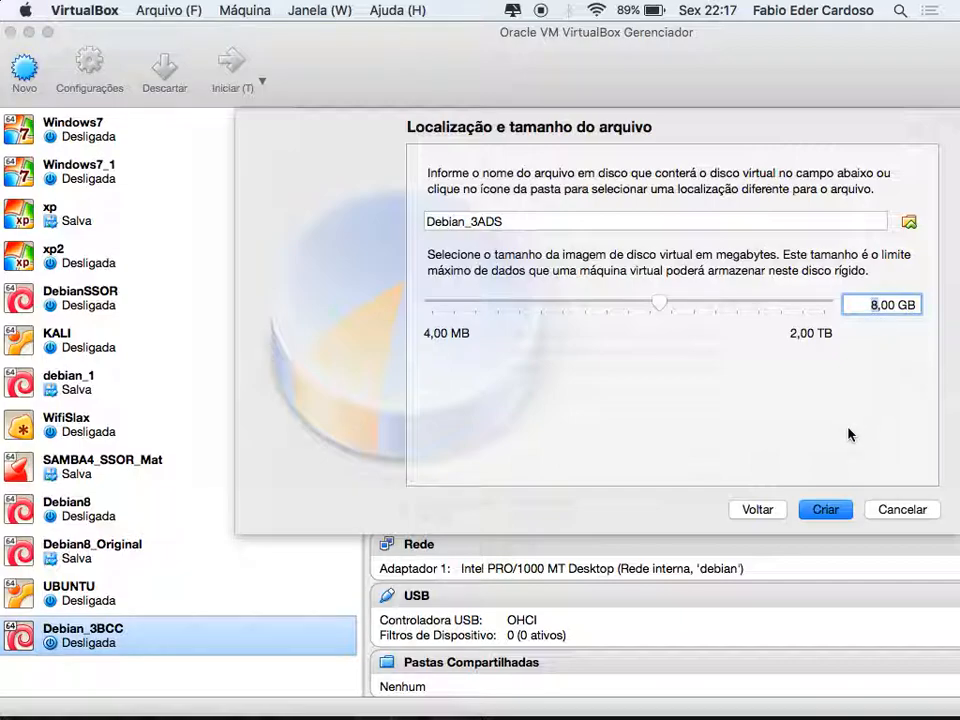
click(823, 511)
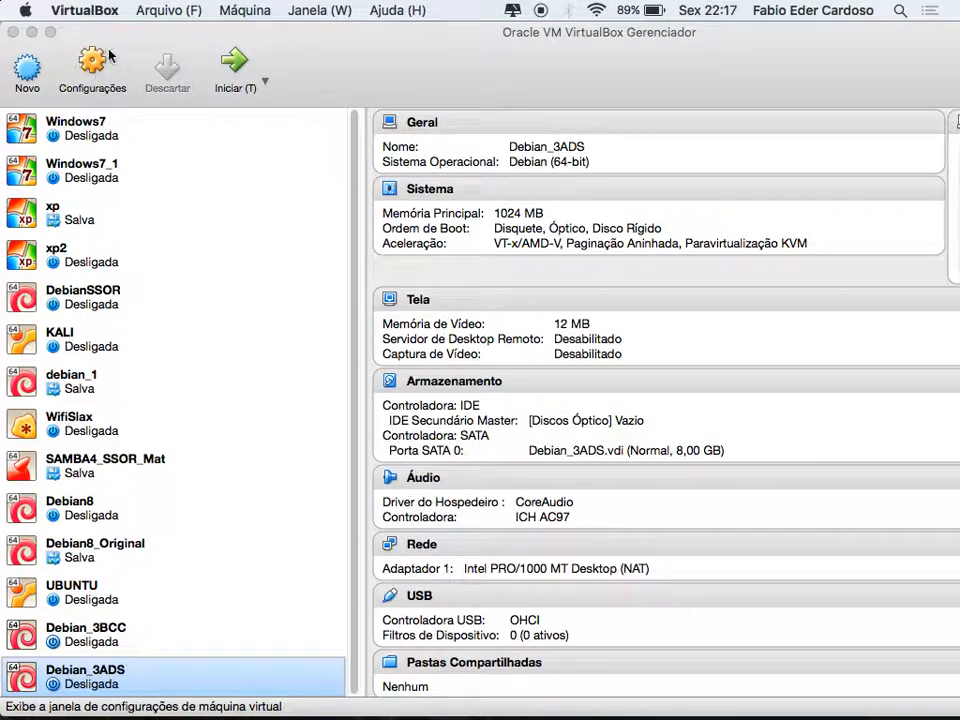
Open the Debian_3ADS settings dialog and move it up and to the left
right_click(150, 677)
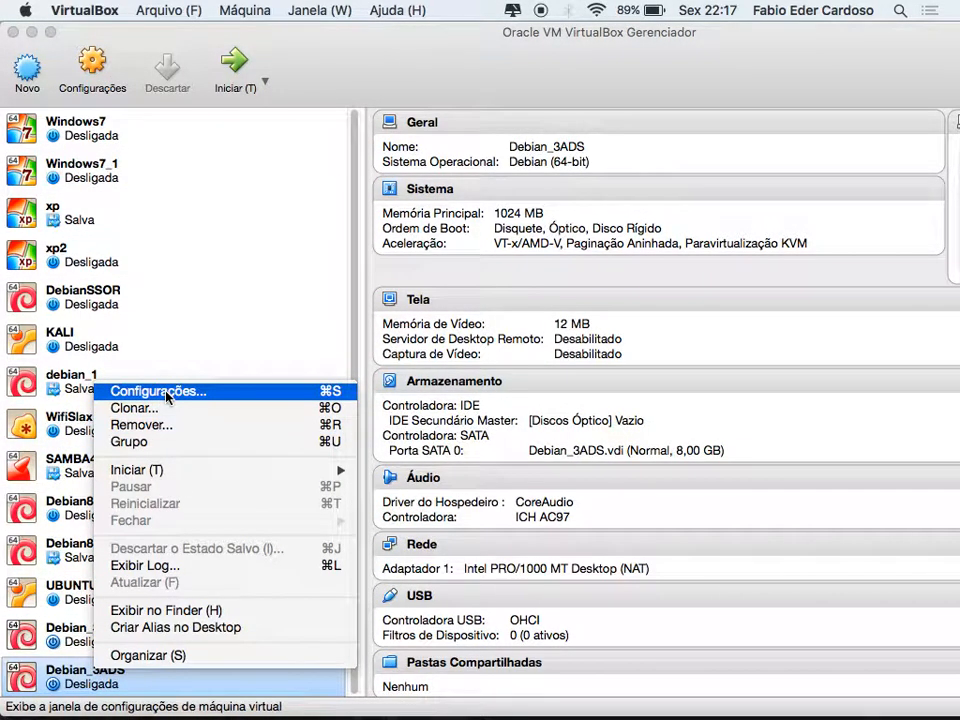
click(508, 51)
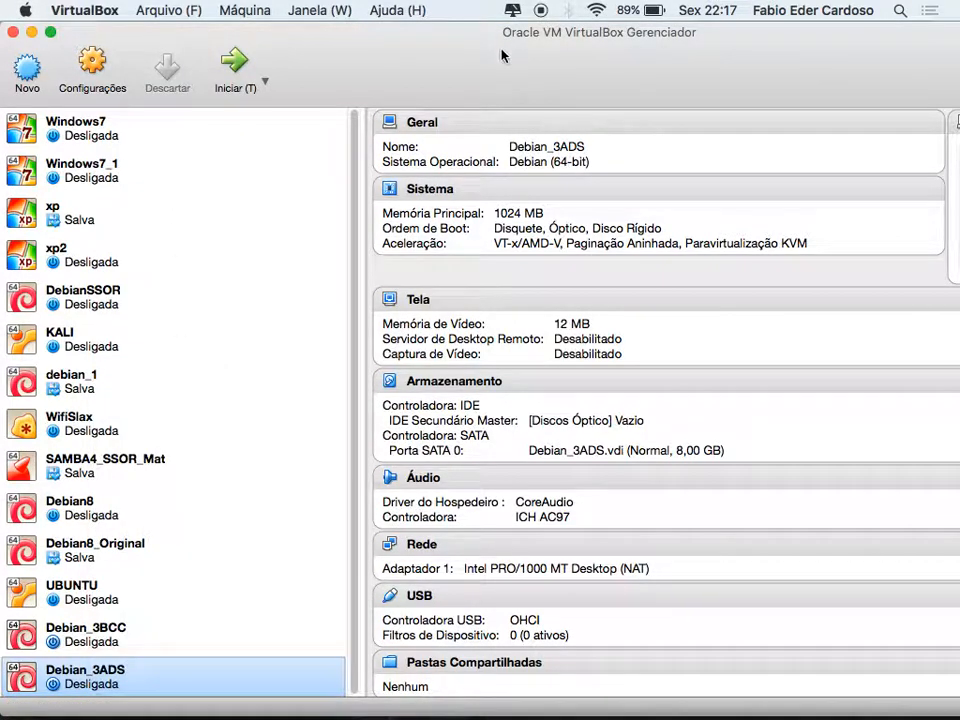
click(88, 65)
drag(465, 146, 340, 76)
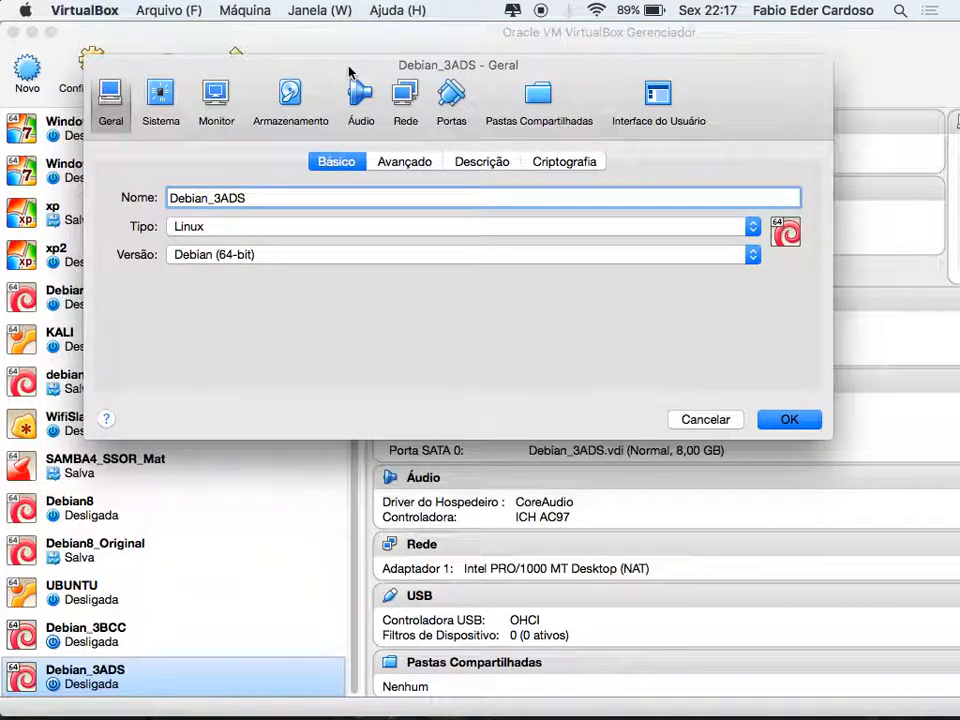
Set boot order to Óptico then Disco Rígido with Disquete unchecked, then view Tela settings
click(159, 102)
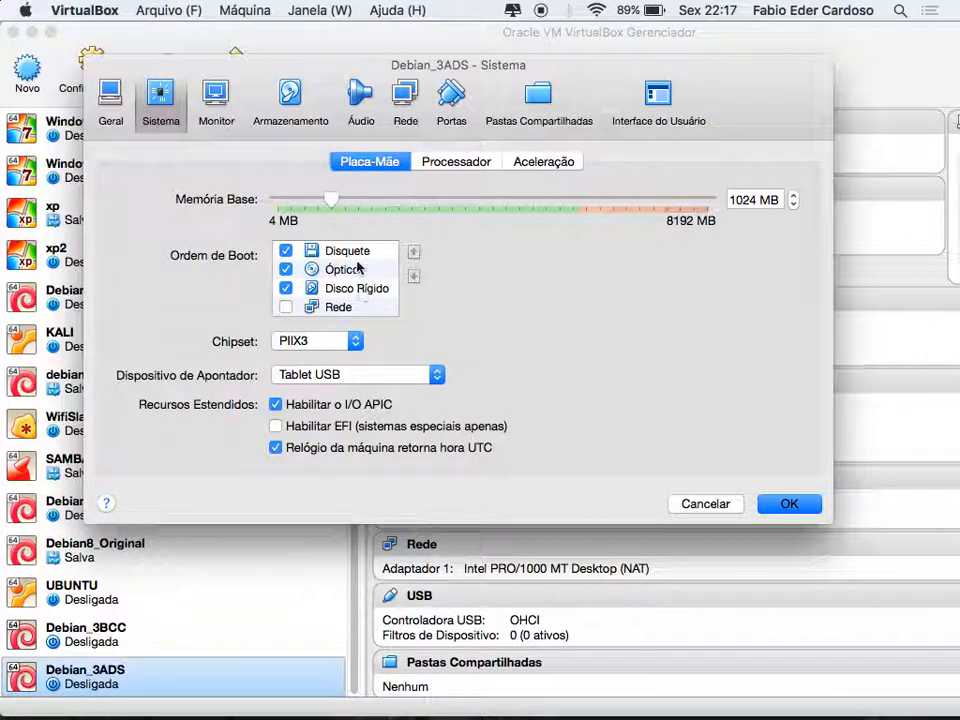
click(286, 251)
click(327, 271)
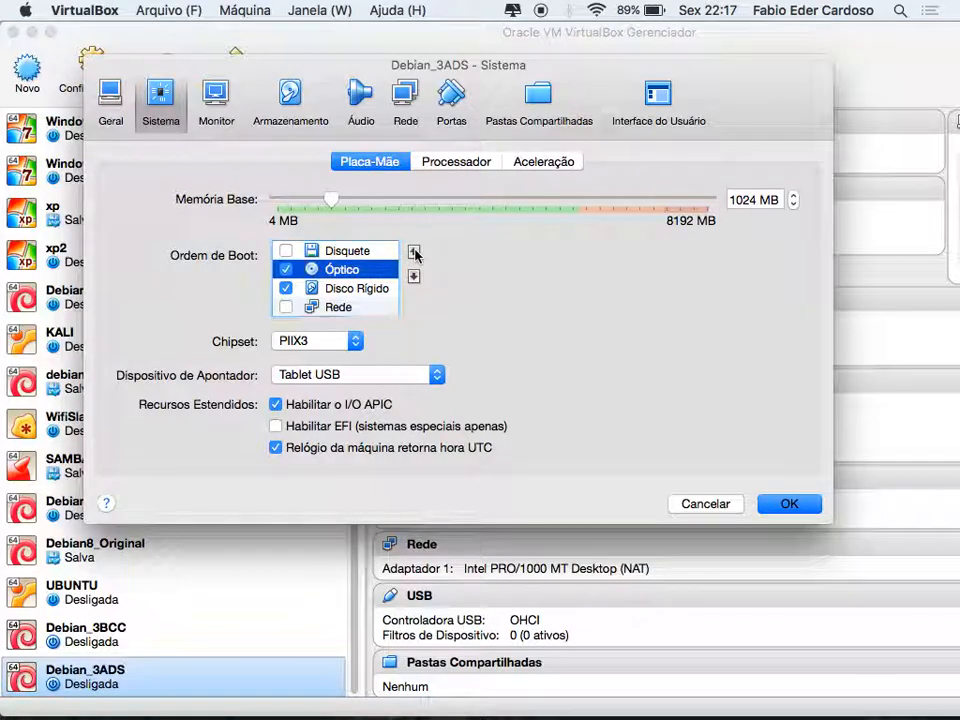
click(413, 251)
click(330, 288)
click(413, 252)
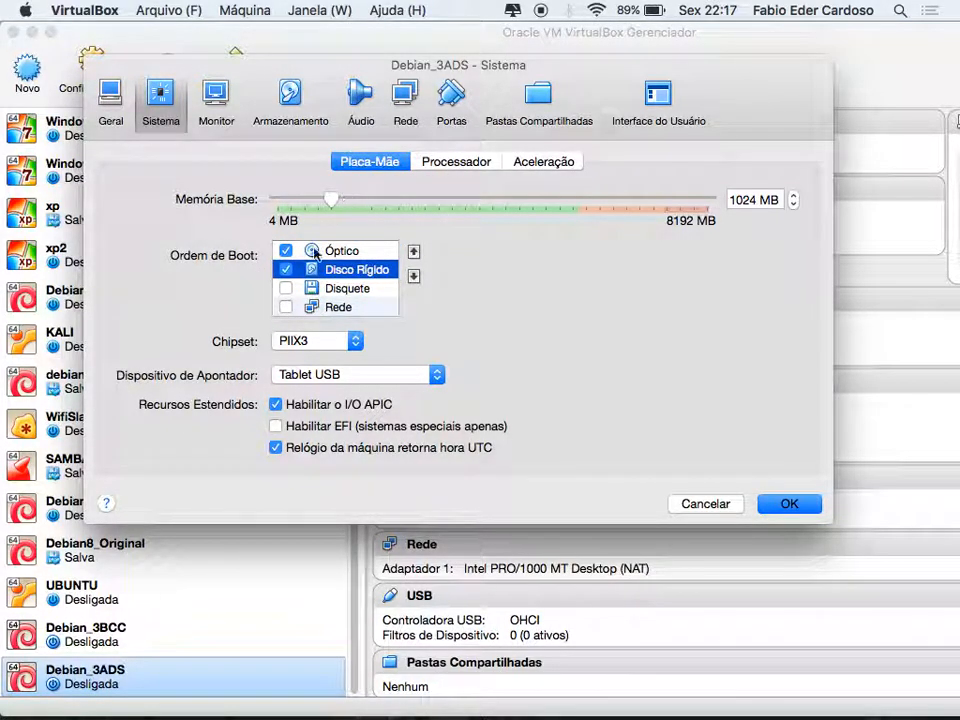
click(214, 96)
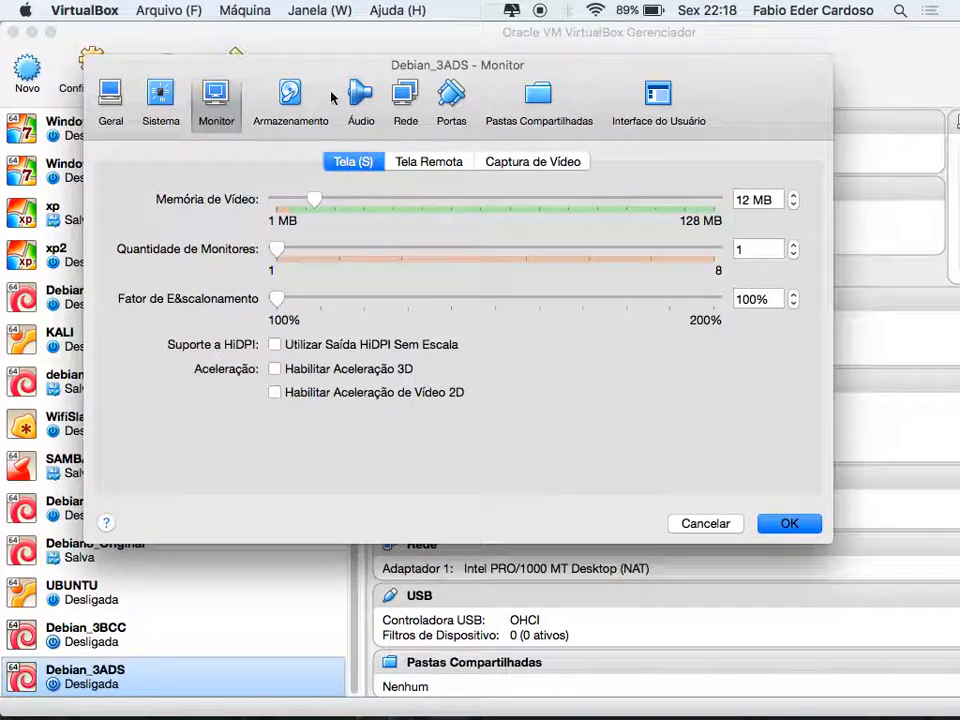
Load debian-testing-amd64-netinst.iso into the empty IDE optical drive under Armazenamento
click(287, 100)
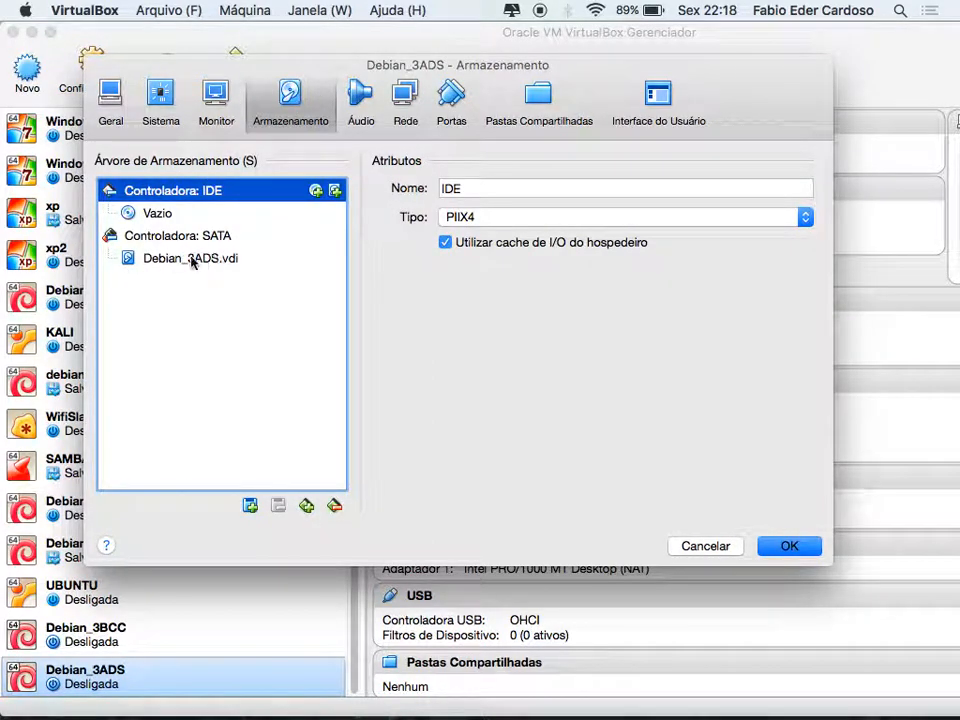
click(158, 214)
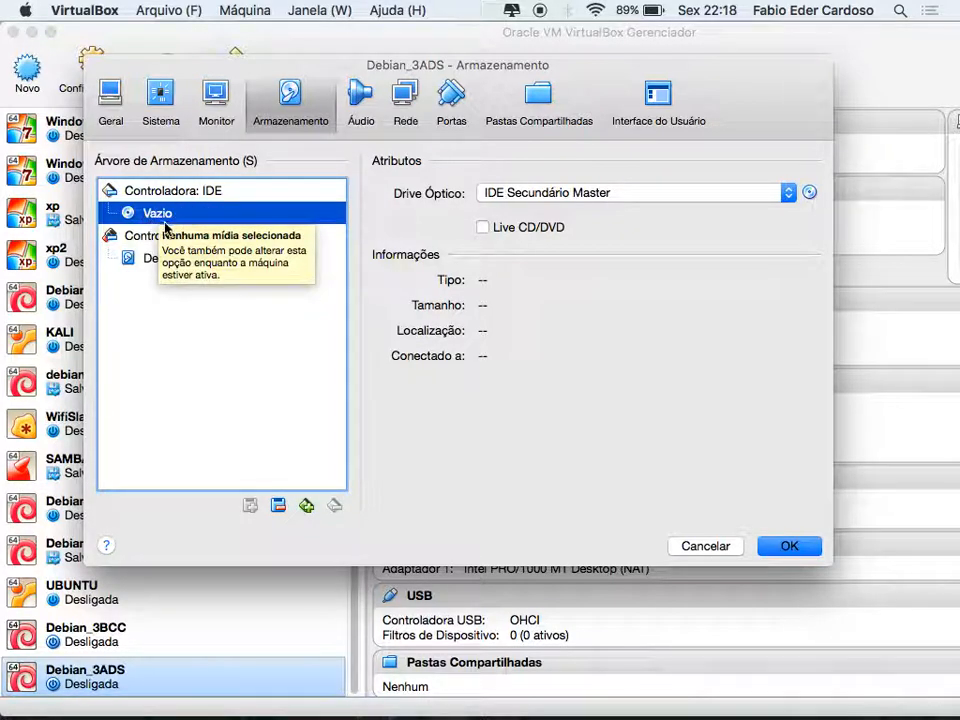
click(811, 193)
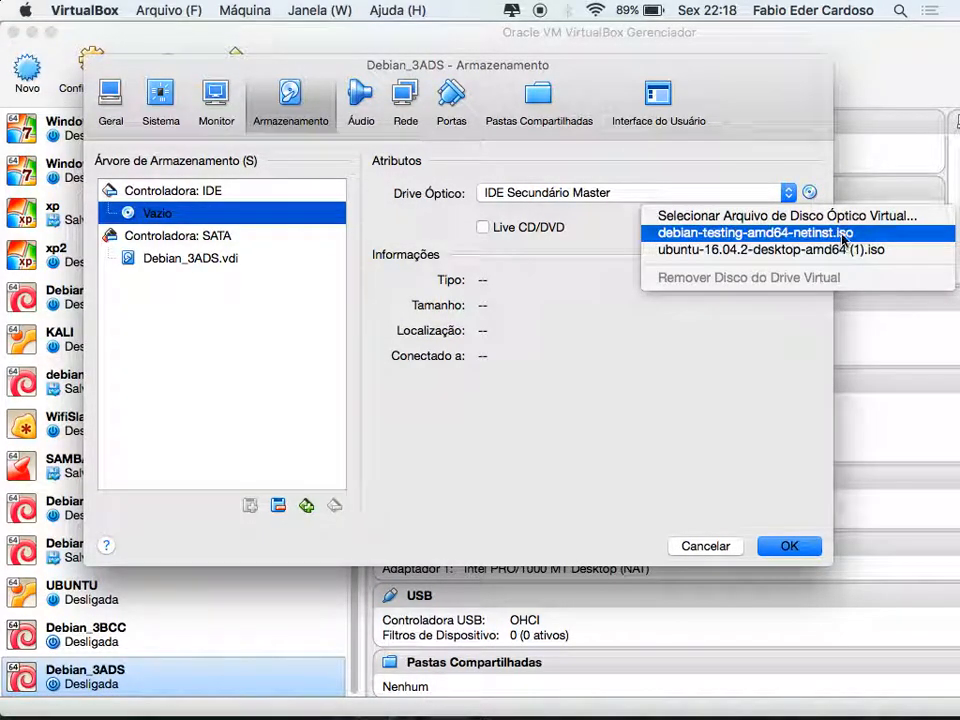
click(843, 236)
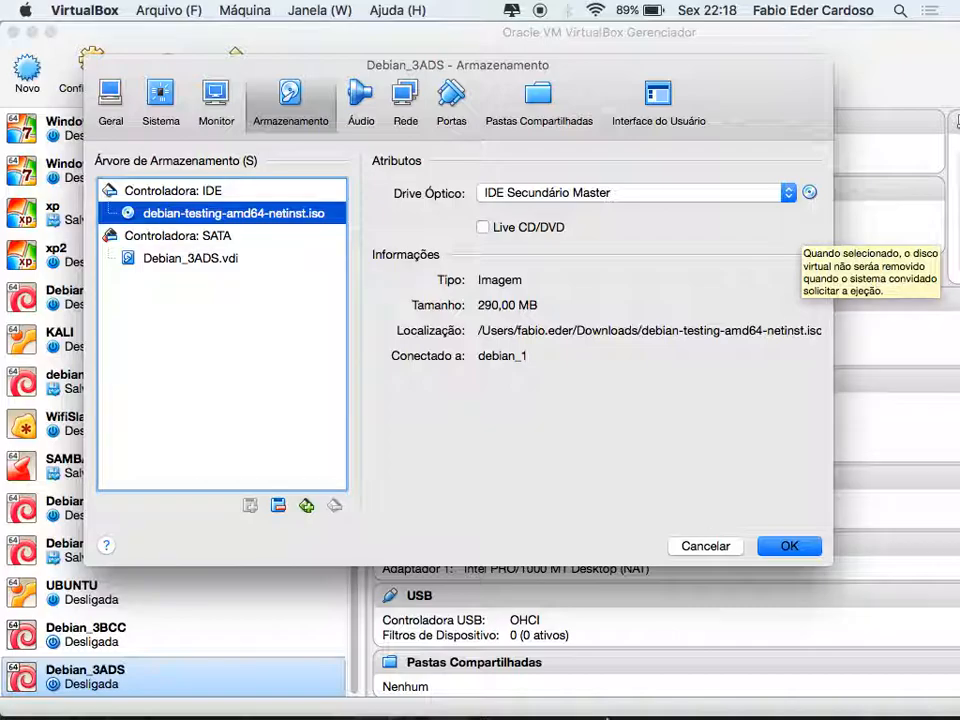
Maximize Chrome and open the DistroWatch SCO Linux page from the bookmarks
mouse_move(598, 716)
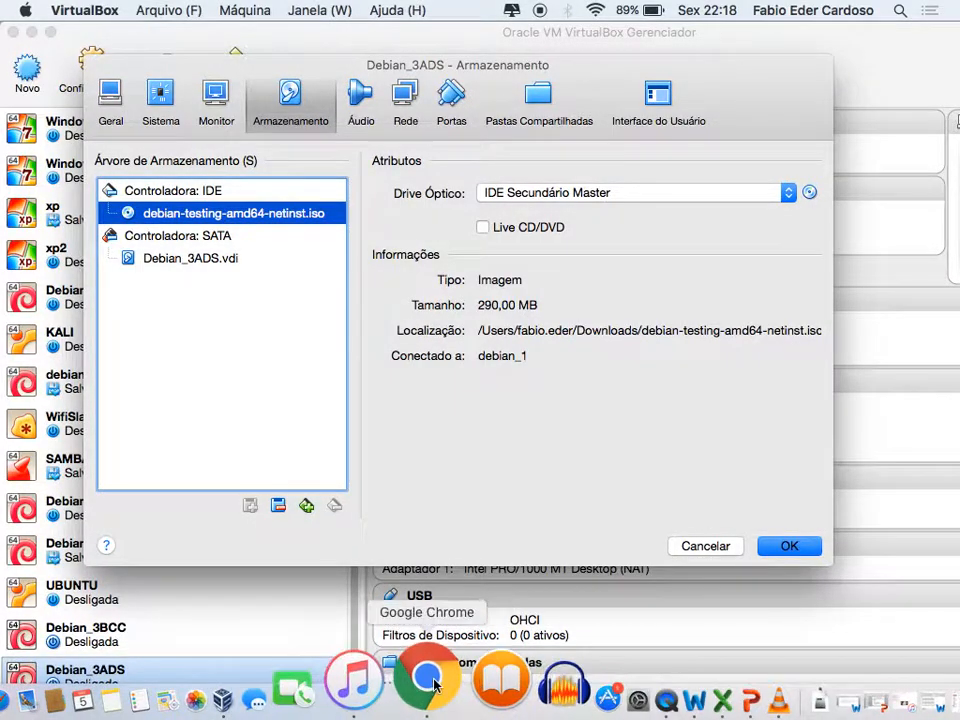
click(426, 688)
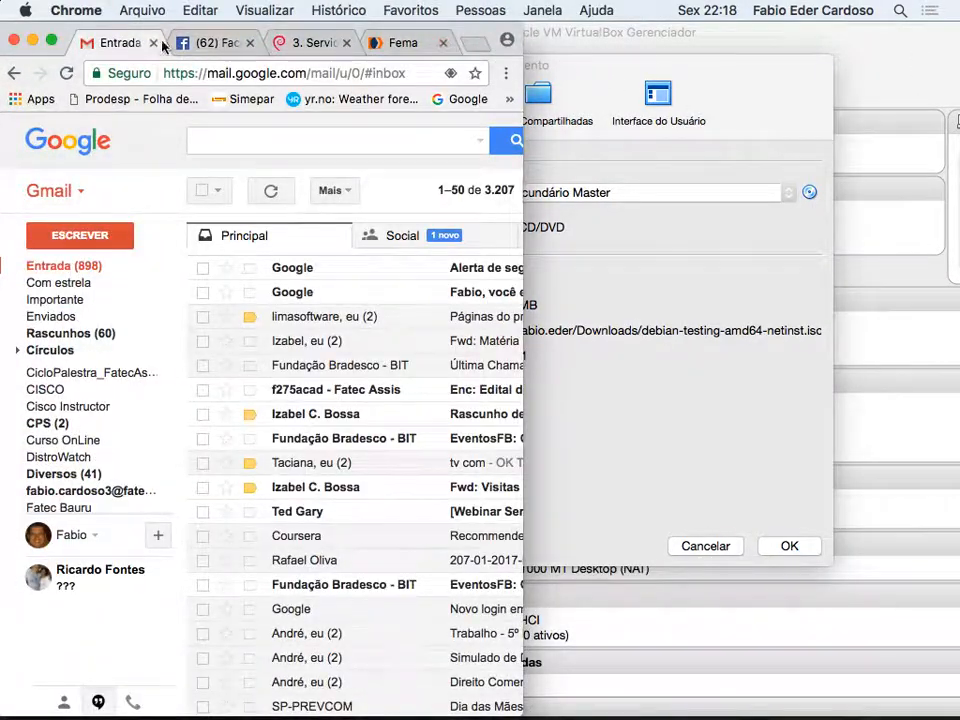
click(51, 41)
click(946, 76)
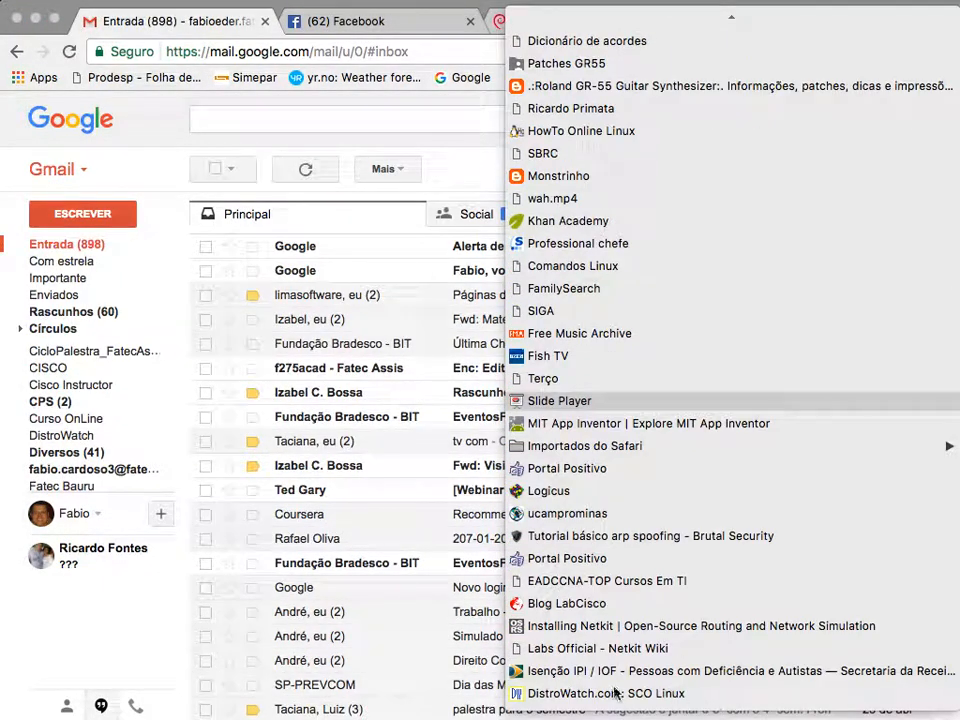
click(607, 693)
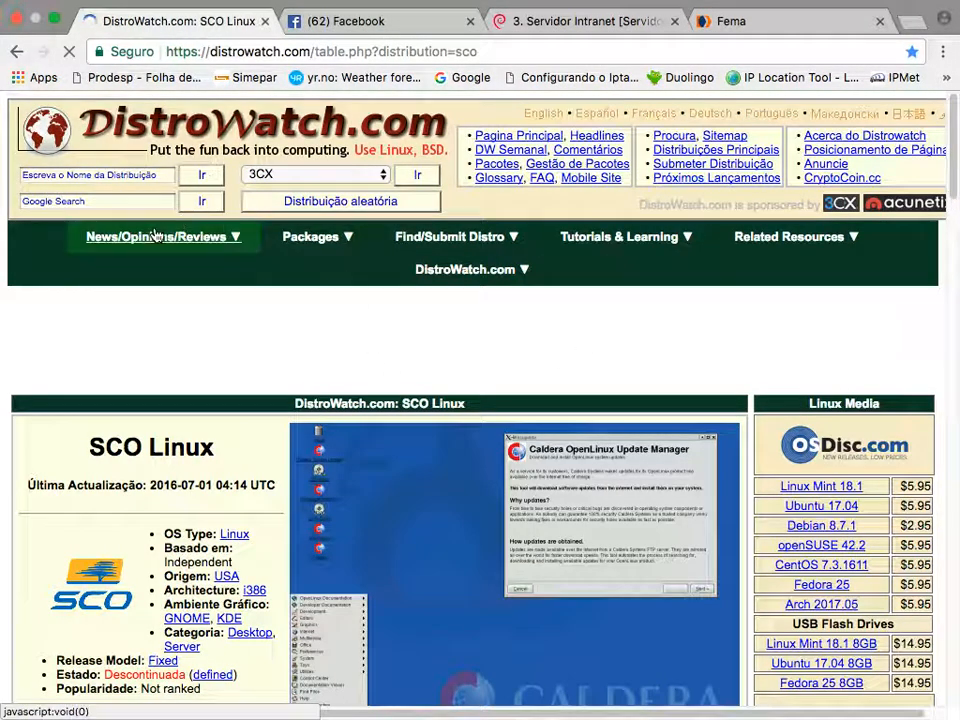
Look through the SCO Linux page, then go to the DistroWatch home page
scroll(838, 462, down, 5)
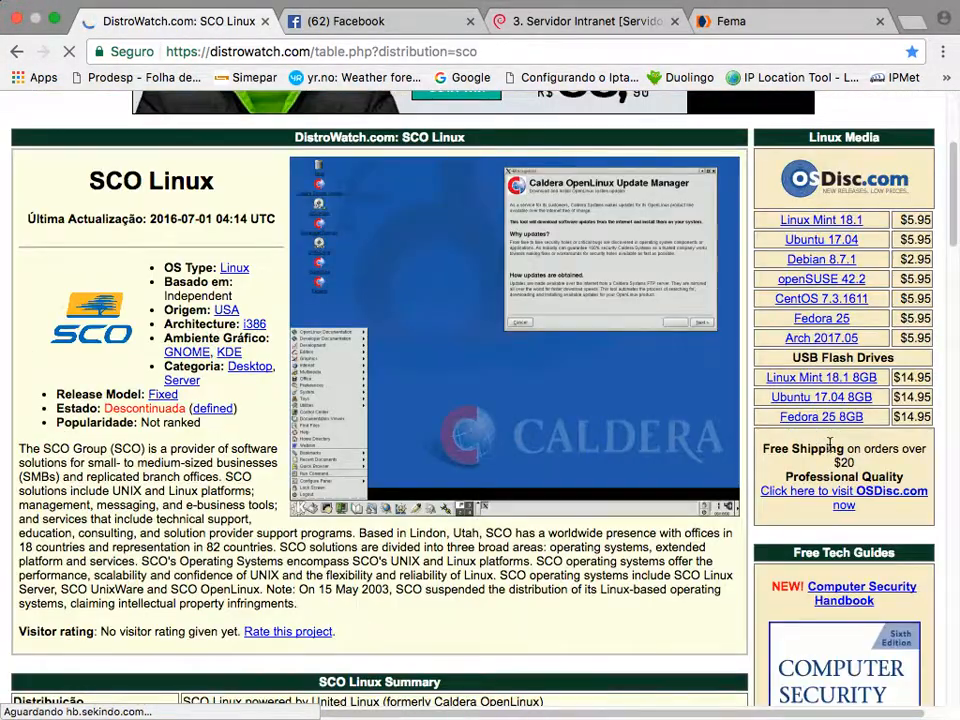
scroll(831, 445, down, 5)
scroll(830, 445, down, 8)
scroll(829, 448, up, 15)
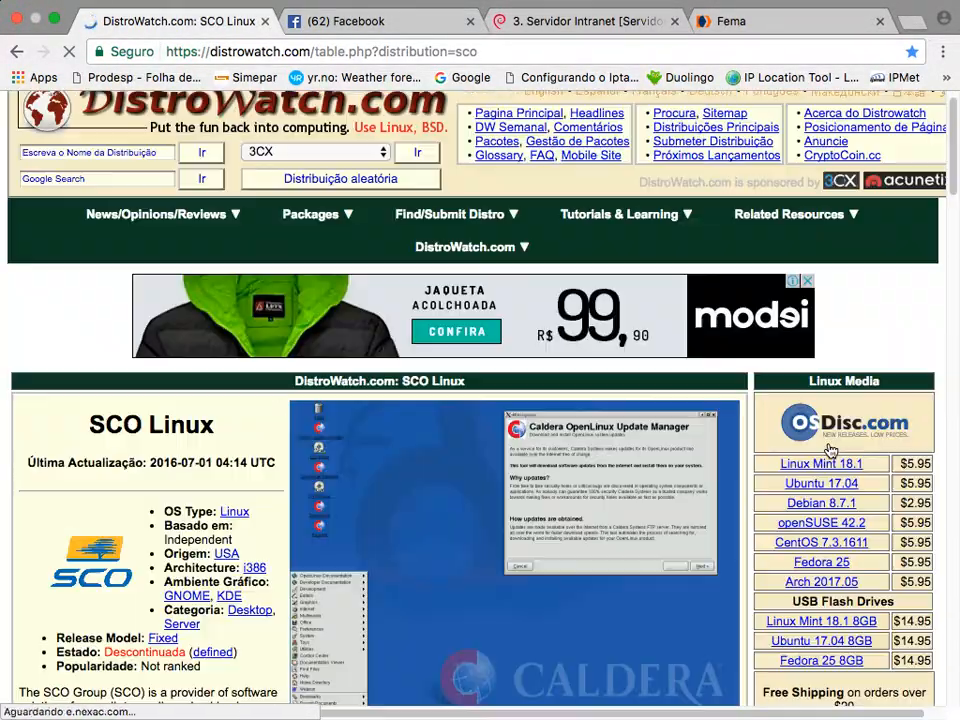
scroll(163, 349, up, 2)
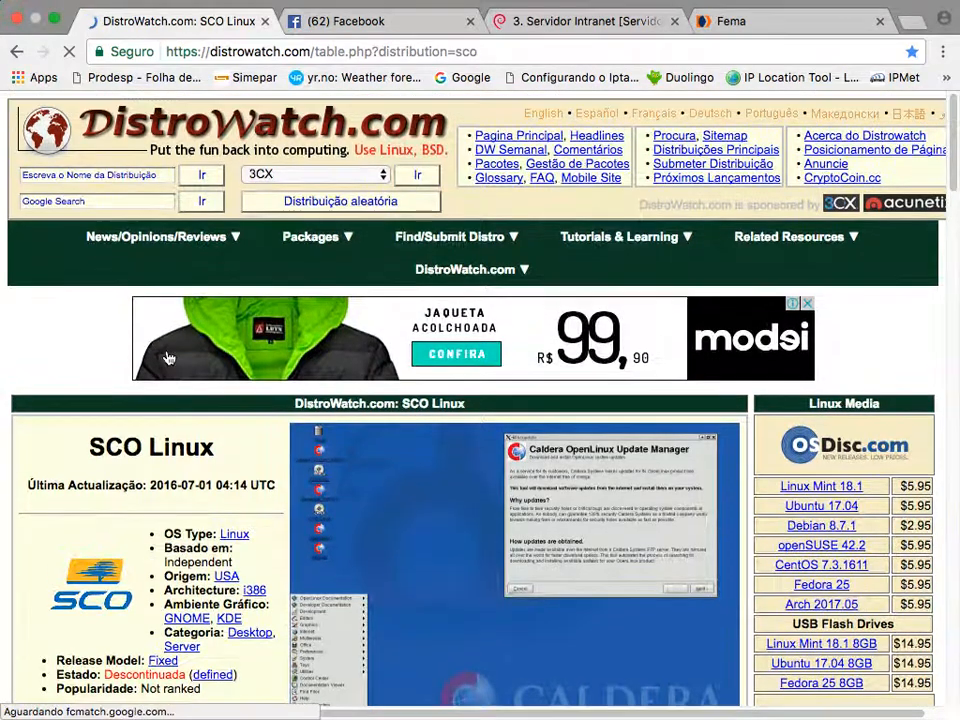
click(199, 133)
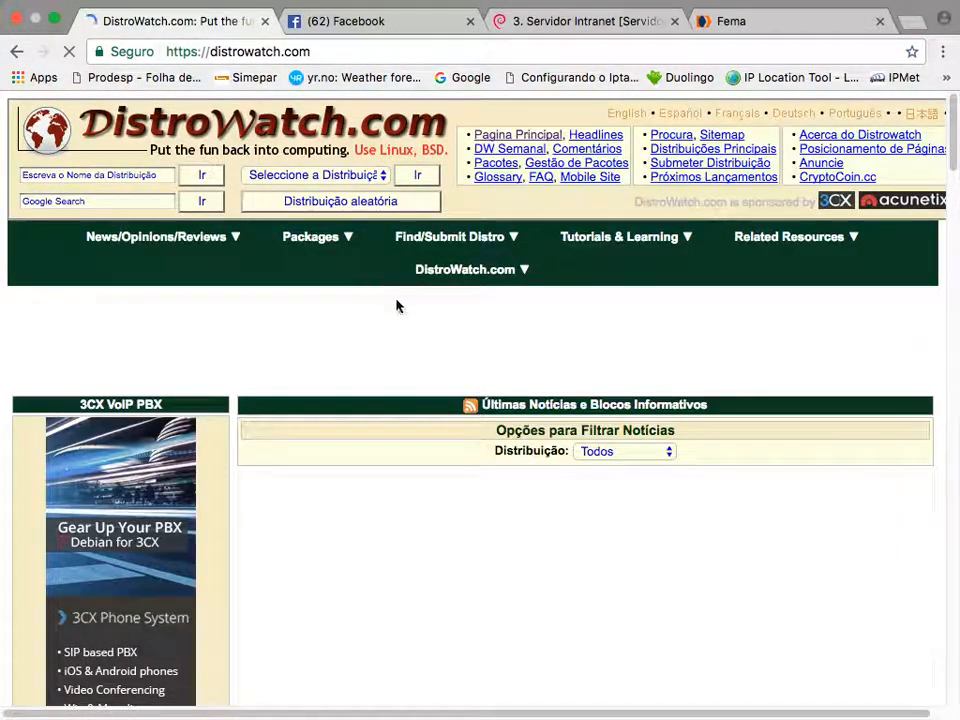
View the Devuan screenshot from the home page, then return to DistroWatch.com
scroll(300, 480, down, 2)
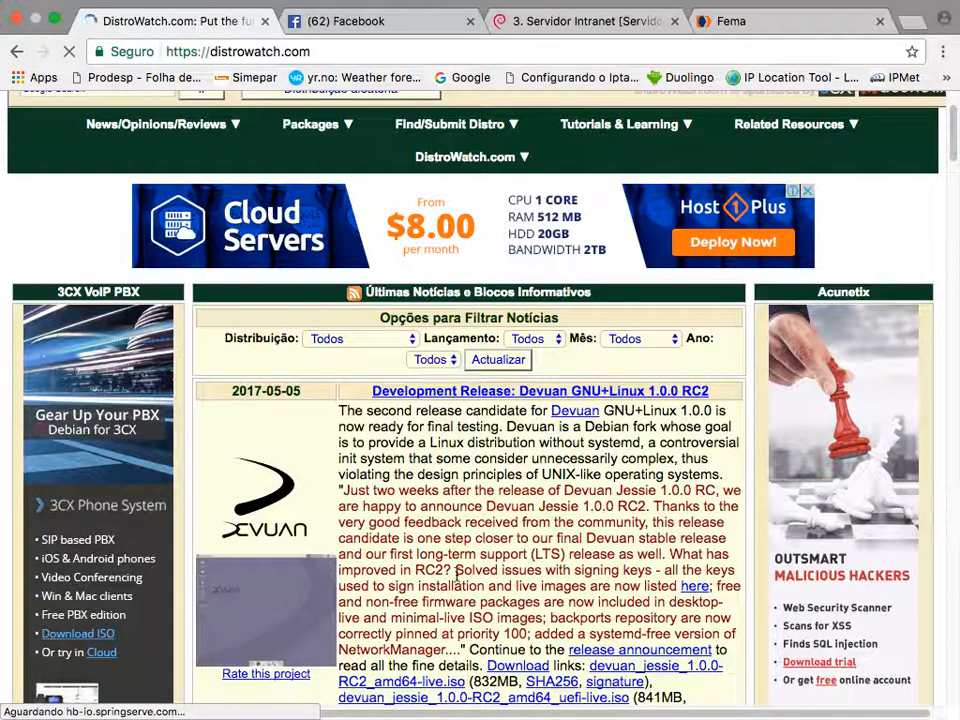
scroll(300, 380, down, 5)
click(274, 324)
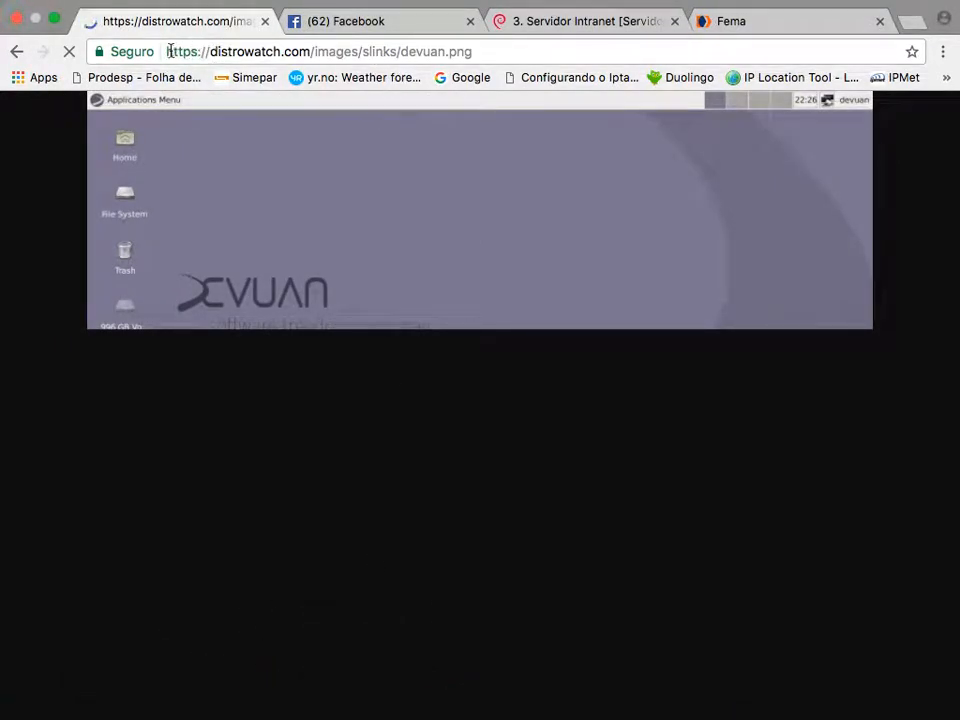
drag(166, 51, 311, 55)
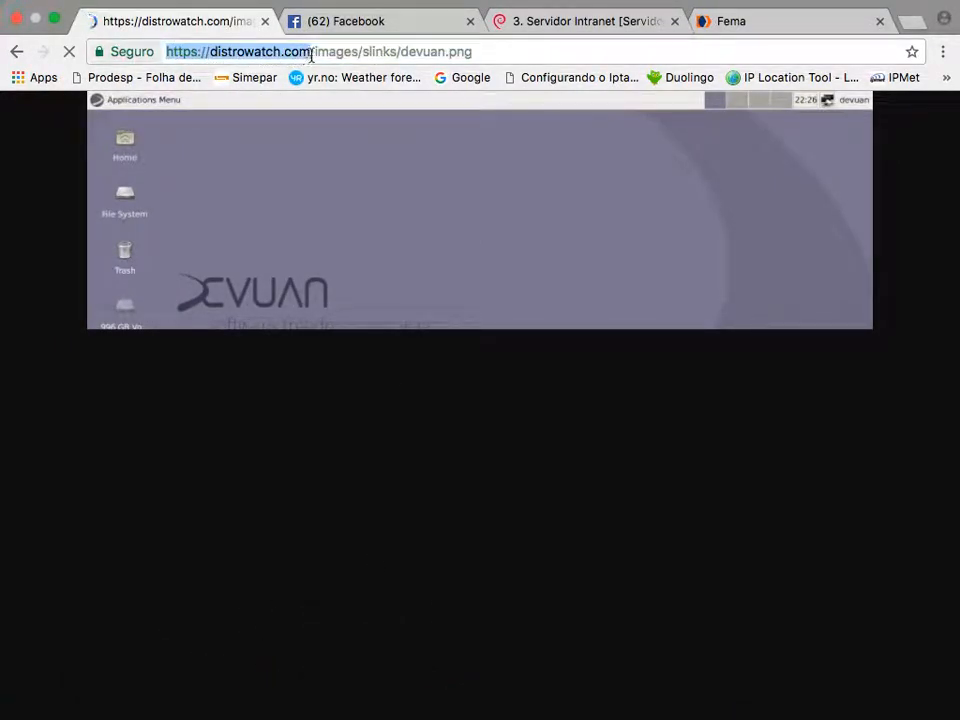
click(16, 51)
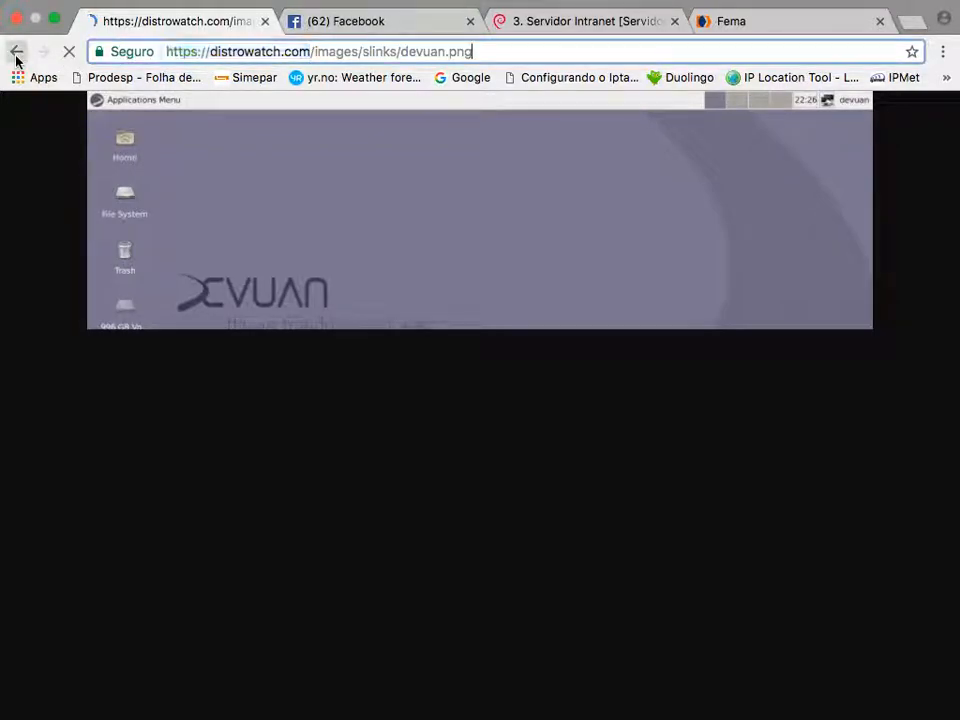
mouse_move(549, 714)
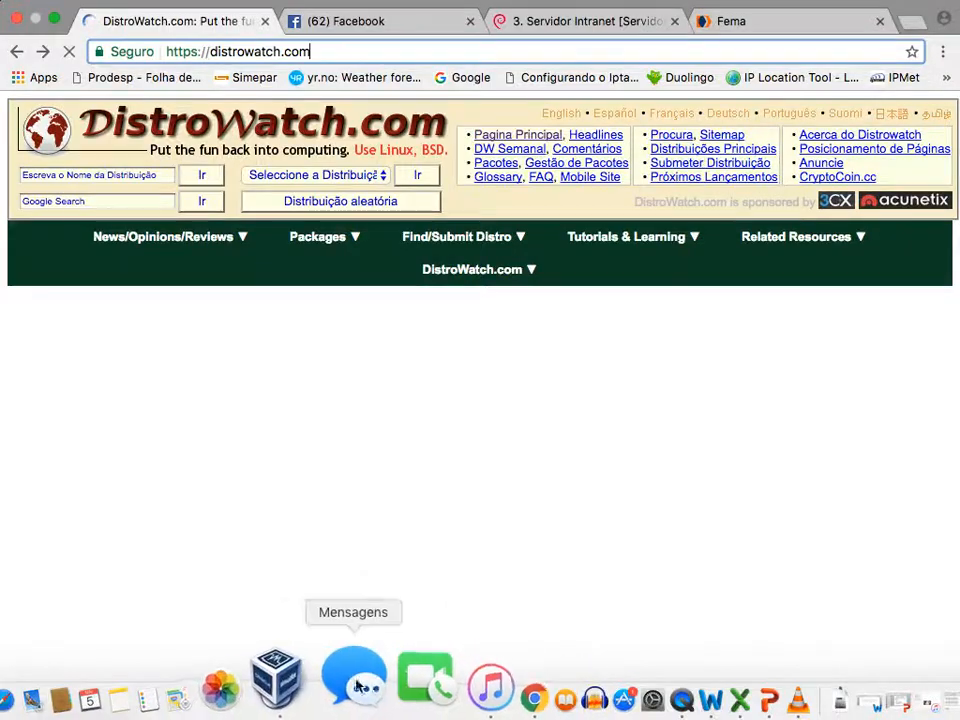
Check the optical disc choices in storage settings, leaving the disc unchanged
click(321, 678)
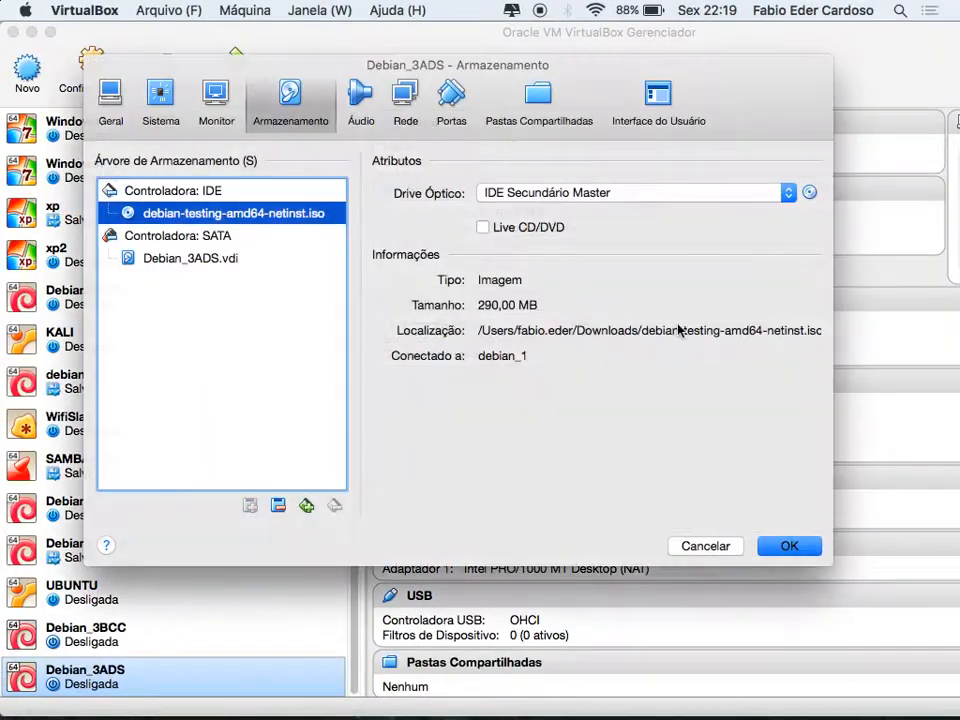
click(810, 193)
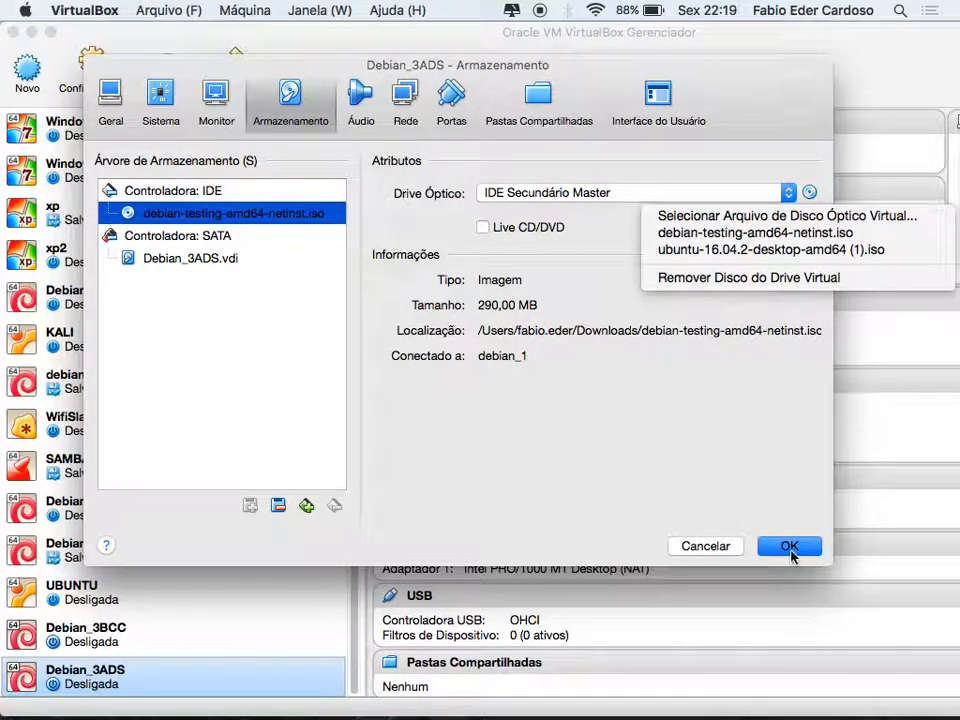
click(790, 554)
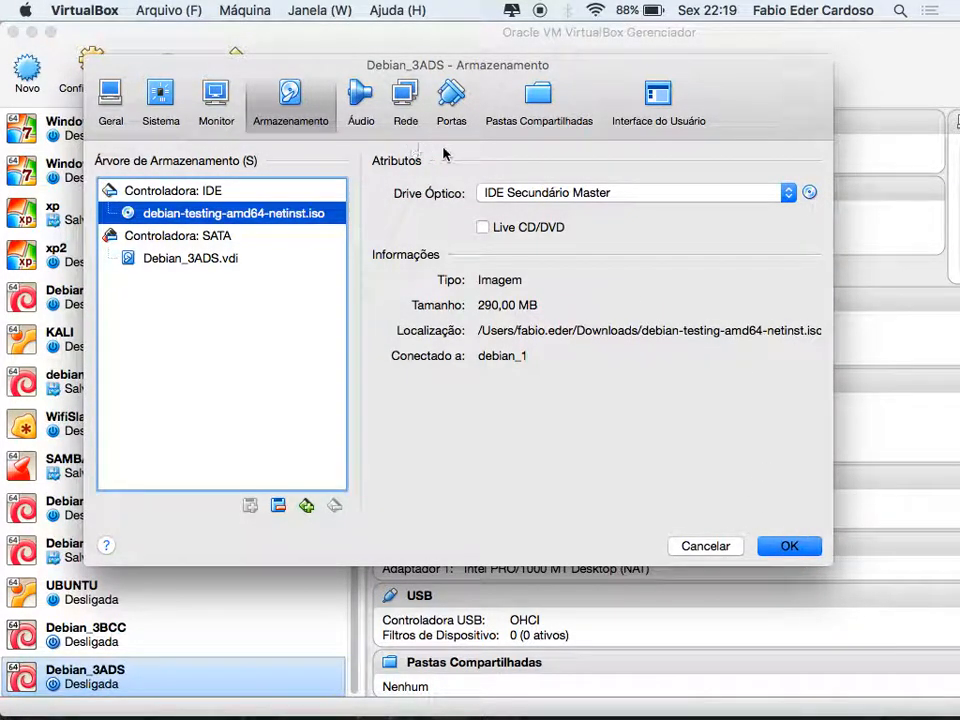
Attach Adaptador 1 to Rede Interna 'debian' and save the settings
click(406, 100)
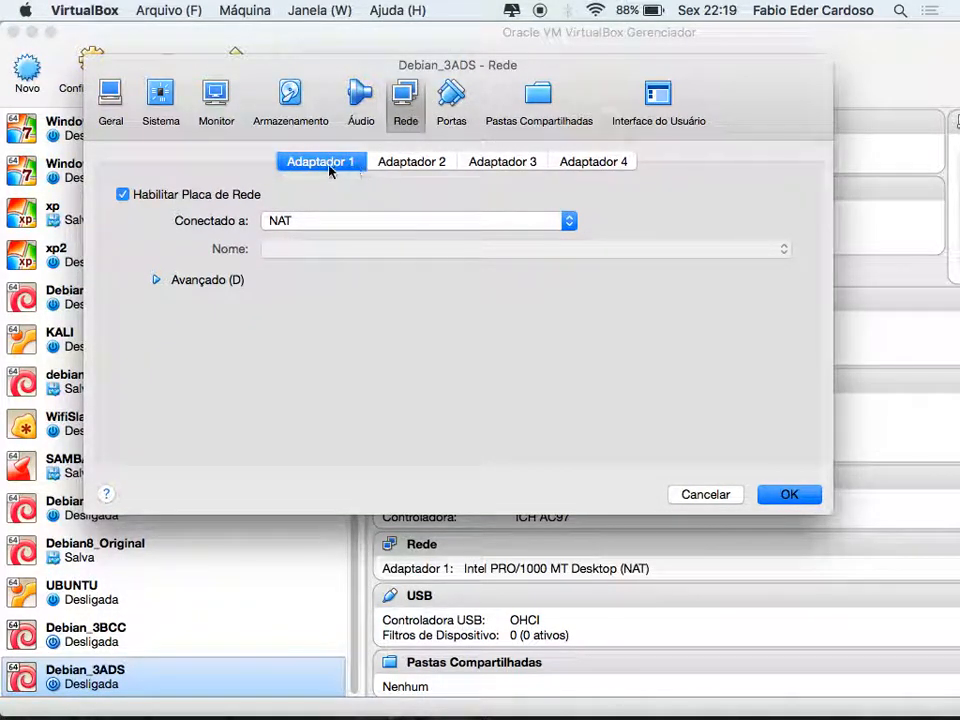
click(437, 164)
click(490, 161)
click(580, 161)
click(349, 161)
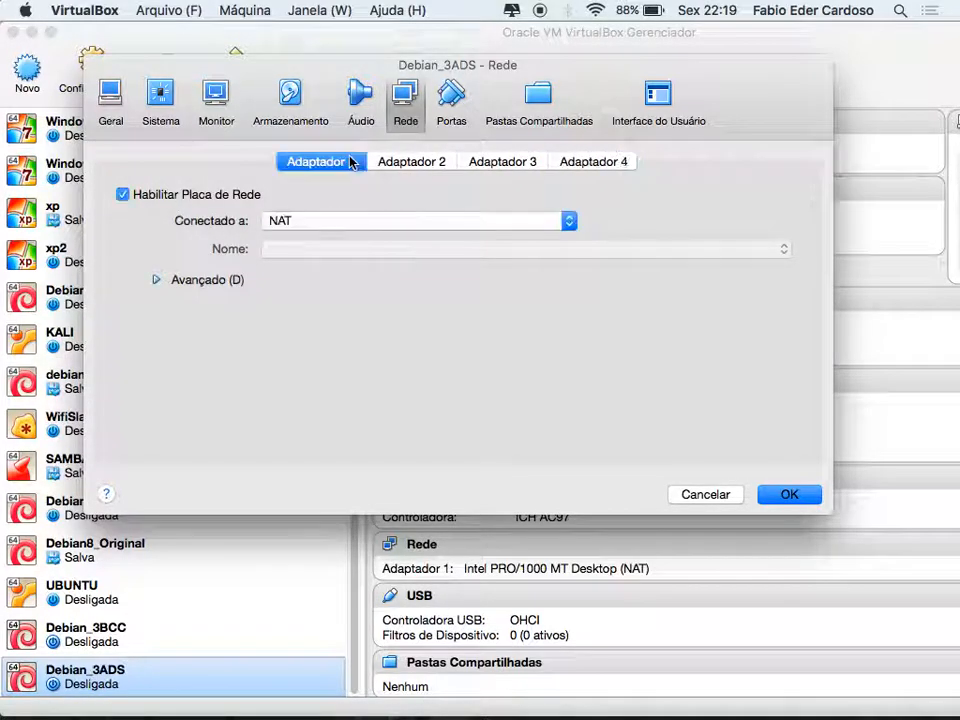
click(313, 222)
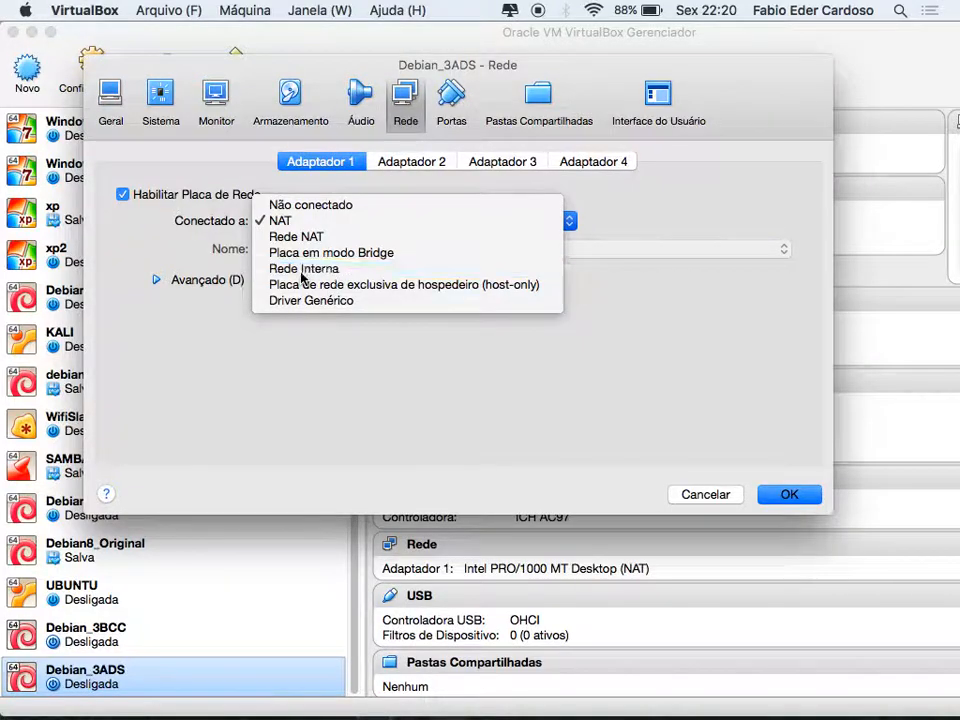
click(302, 268)
click(309, 221)
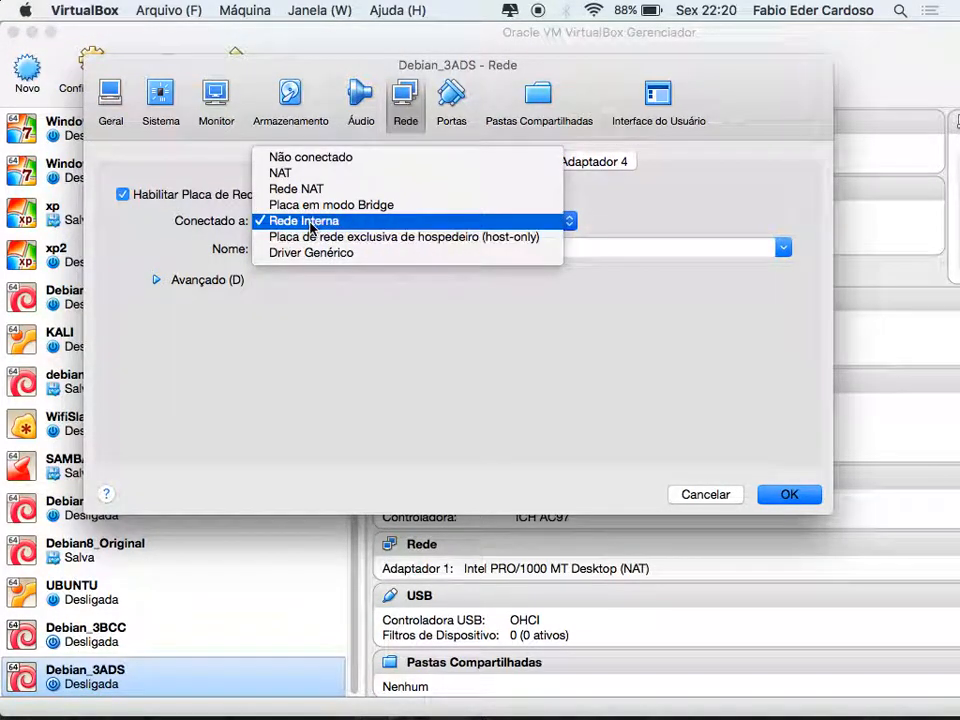
click(300, 221)
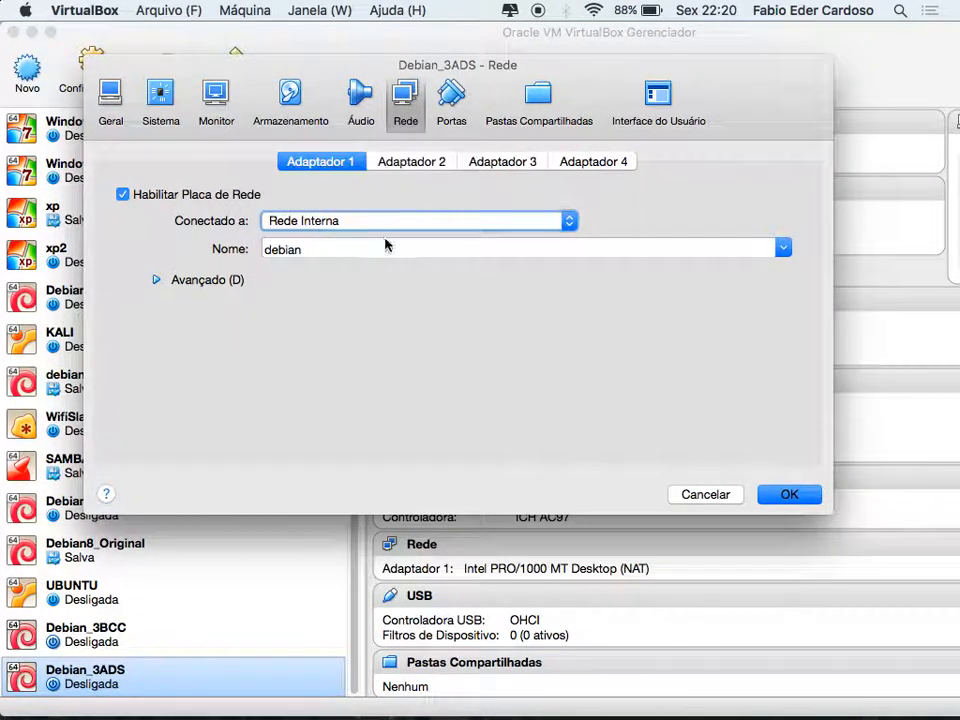
click(788, 495)
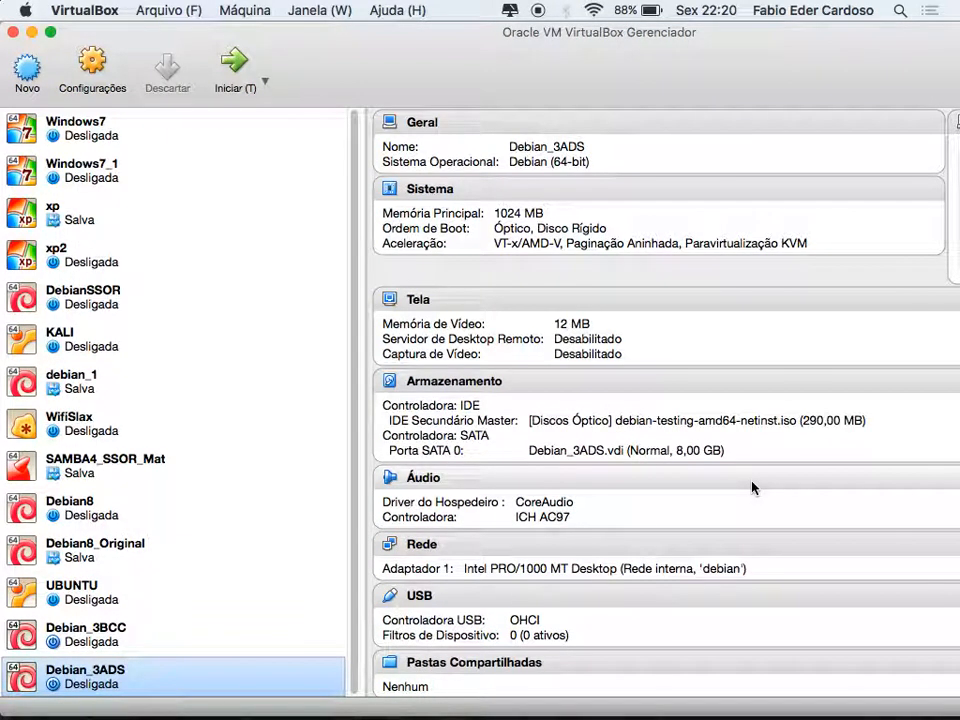
Review the Óptico and Disco Rígido boot order and the inserted Debian installer image
click(104, 68)
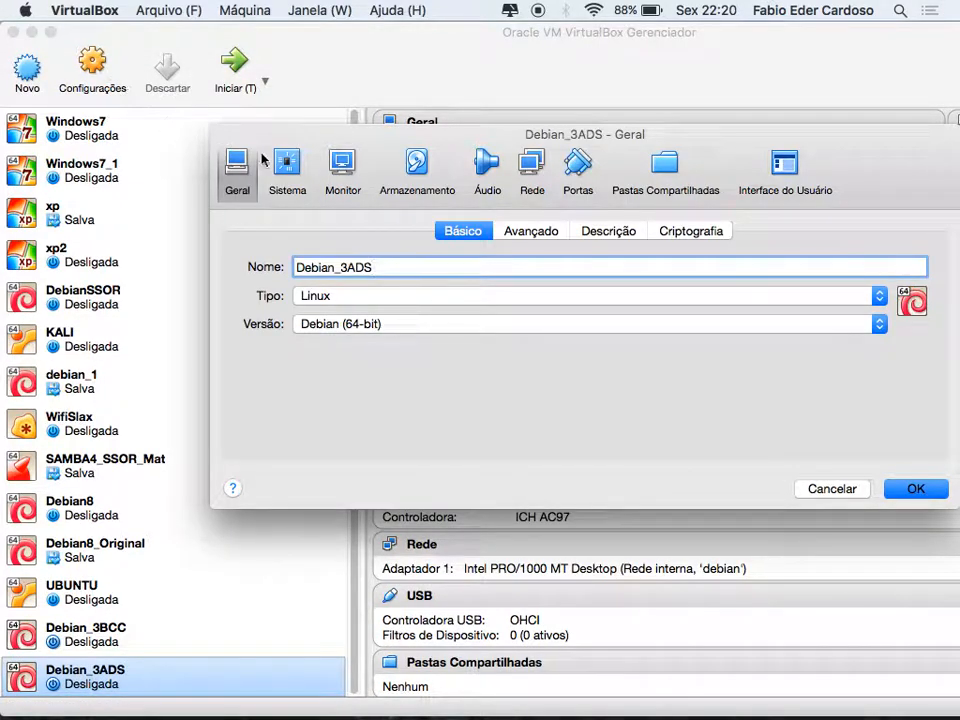
click(287, 170)
click(465, 324)
click(465, 343)
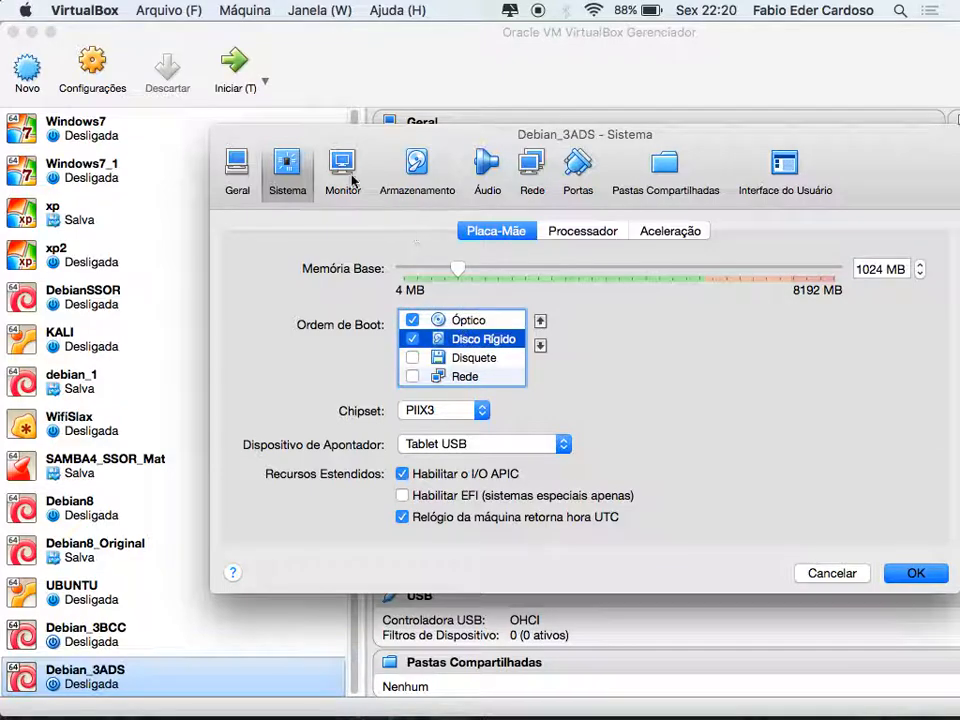
click(418, 168)
click(291, 283)
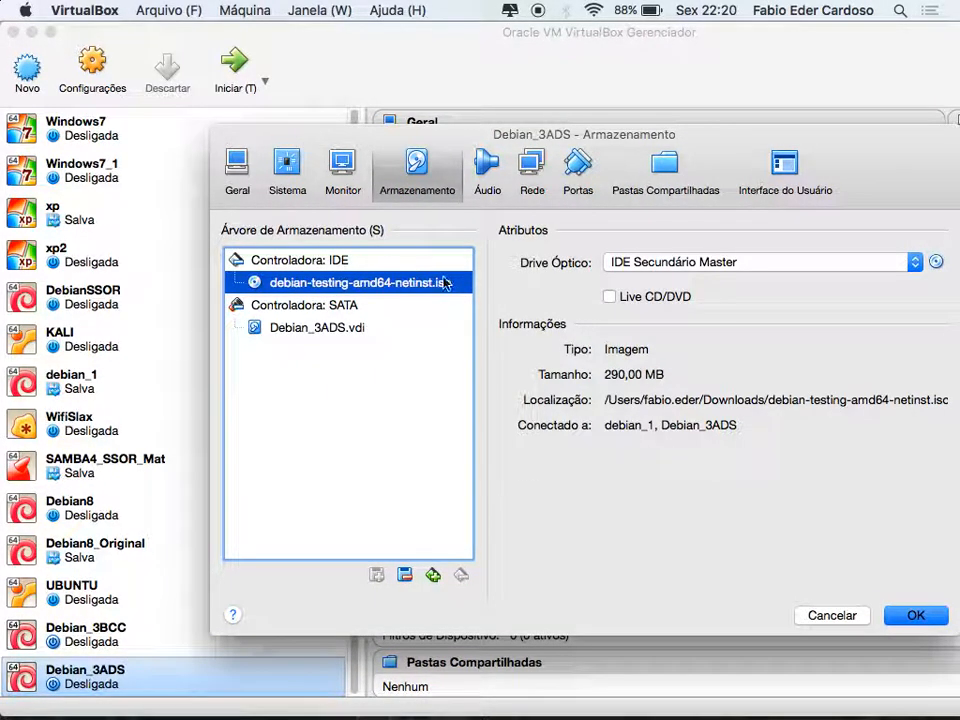
Set Adaptador 1 to Rede Interna 'debian' and save with OK
click(541, 173)
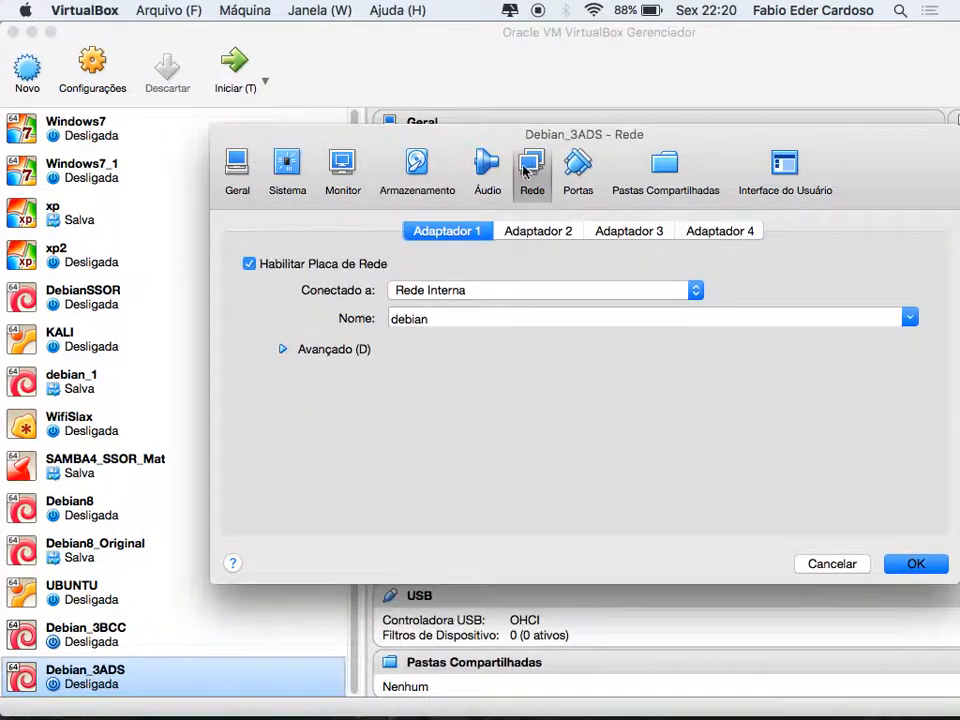
click(462, 294)
click(440, 245)
click(465, 292)
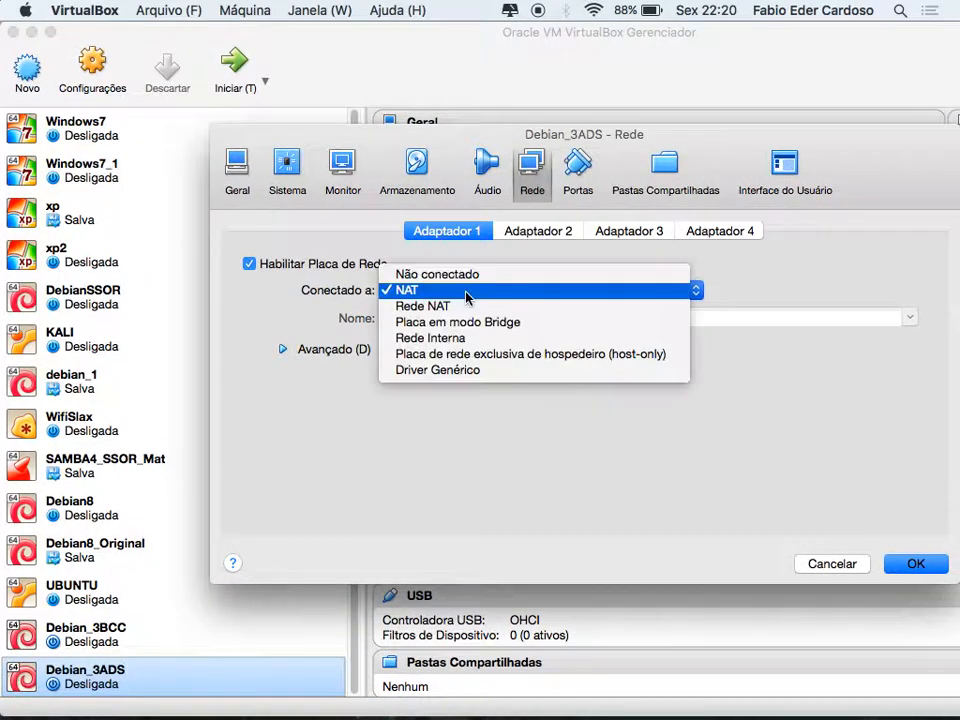
click(461, 339)
click(934, 568)
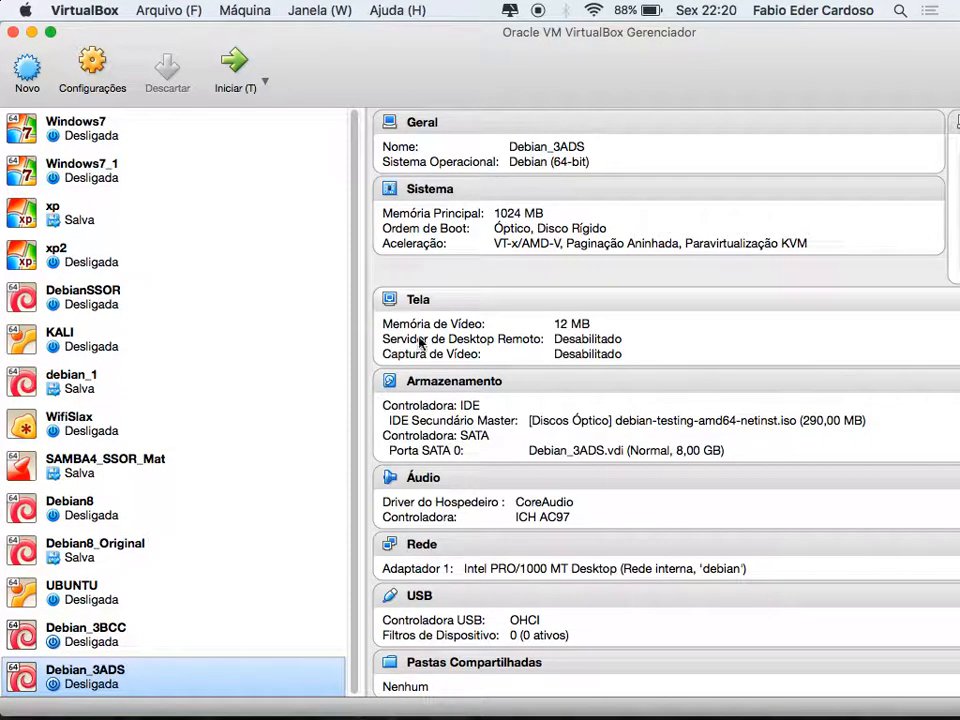
Start Debian_3ADS, enlarge its scaled window, and choose Graphical install from the boot menu
click(234, 63)
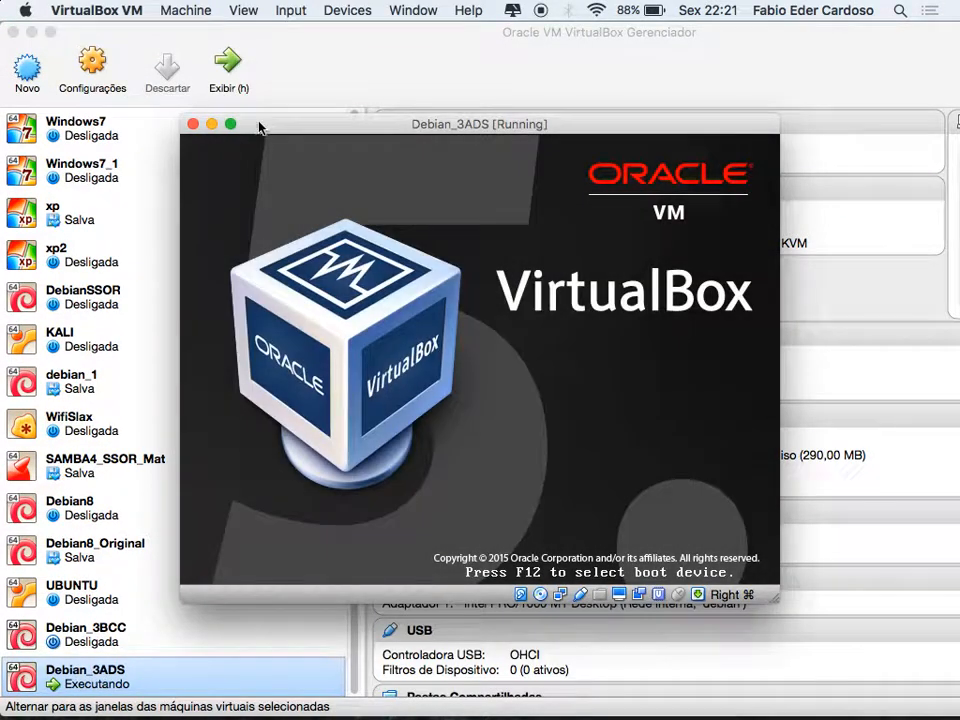
drag(275, 127, 76, 12)
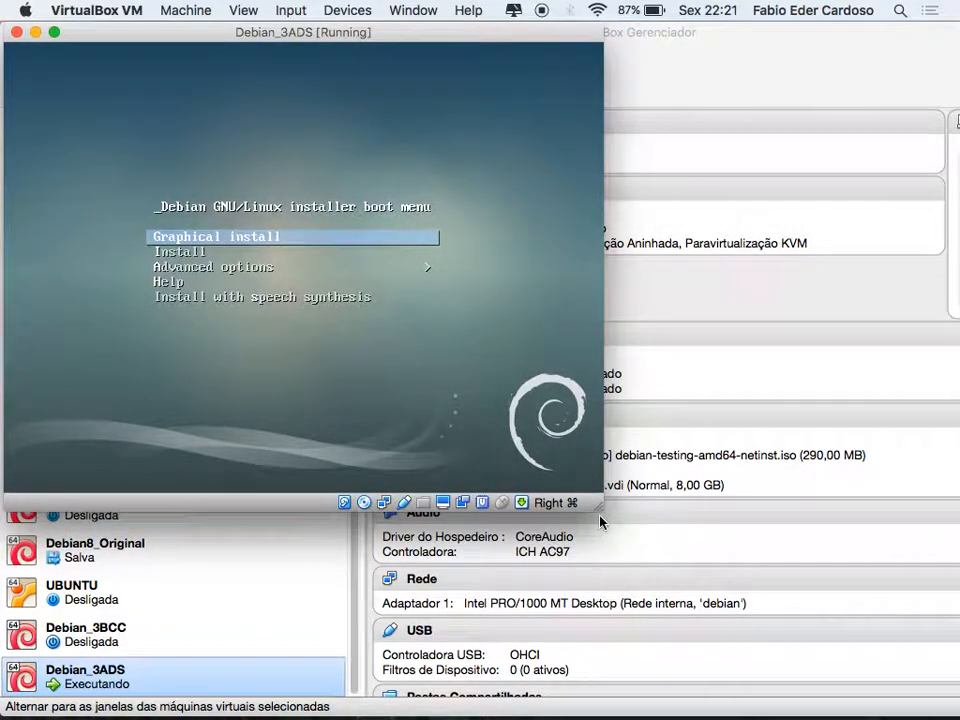
drag(600, 508, 822, 585)
key(super+c)
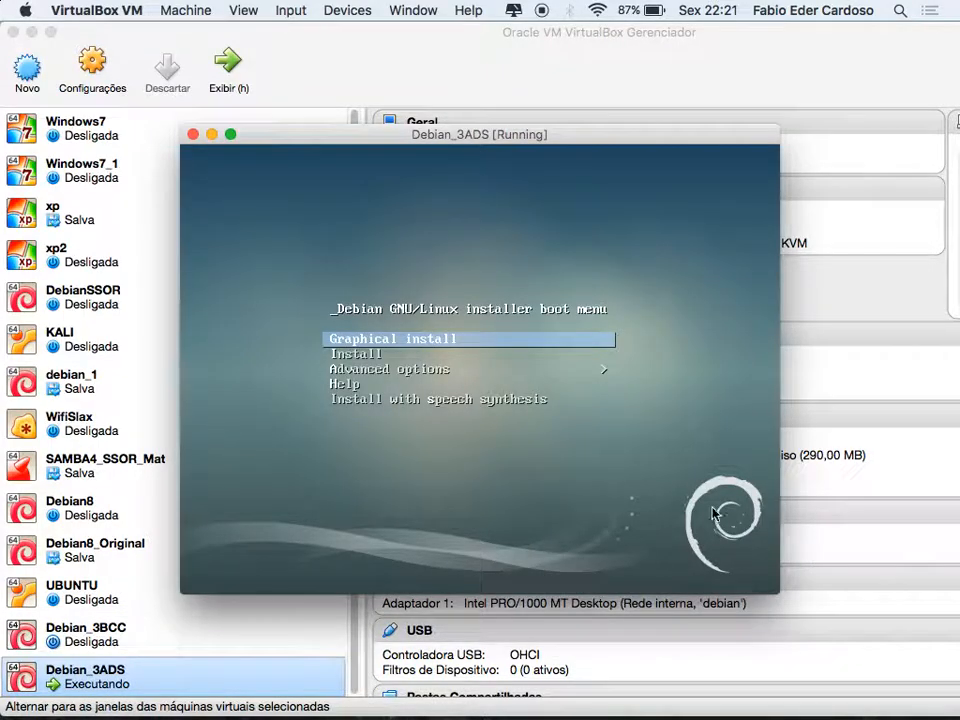
drag(300, 141, 123, 13)
drag(601, 489, 957, 716)
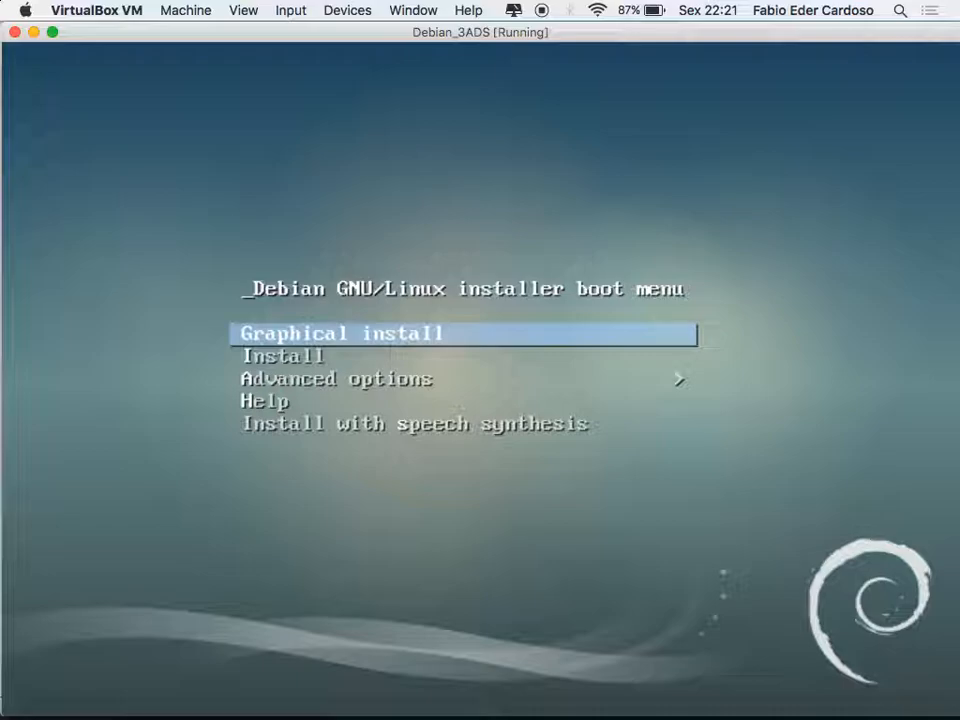
key(Return)
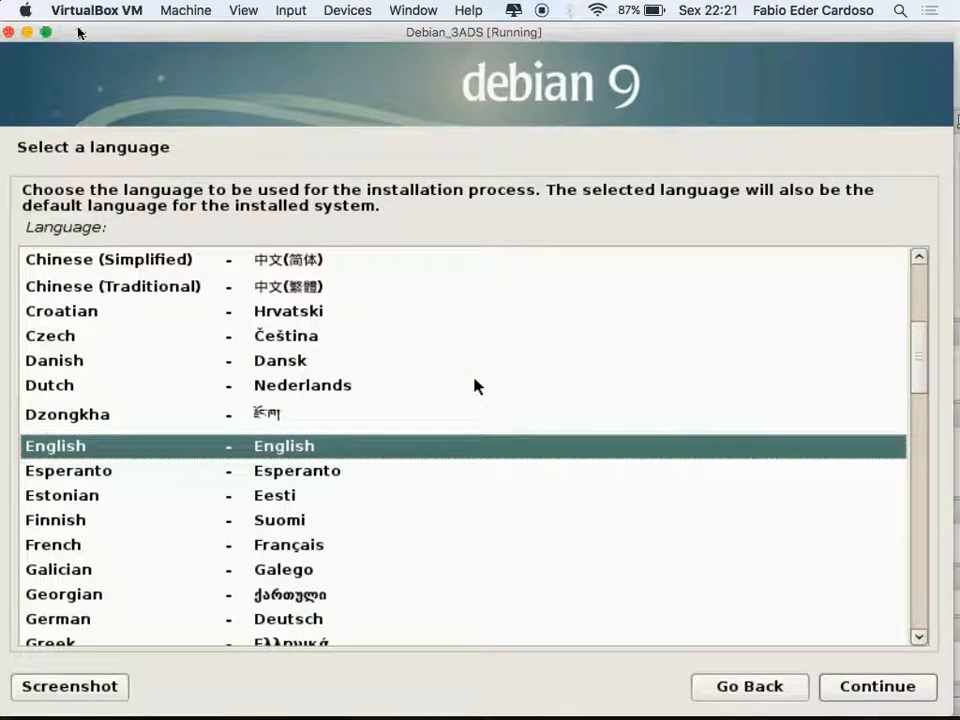
Choose Portuguese (Brazil) as the installer language and accept Brasil as the location
drag(78, 28, 86, 28)
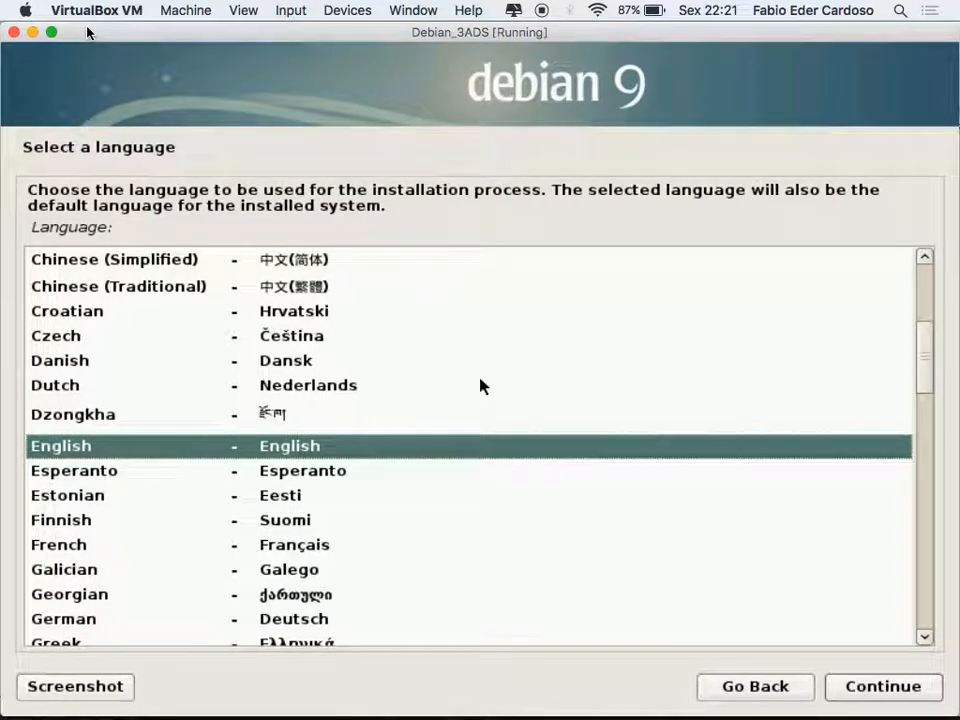
click(420, 524)
click(194, 549)
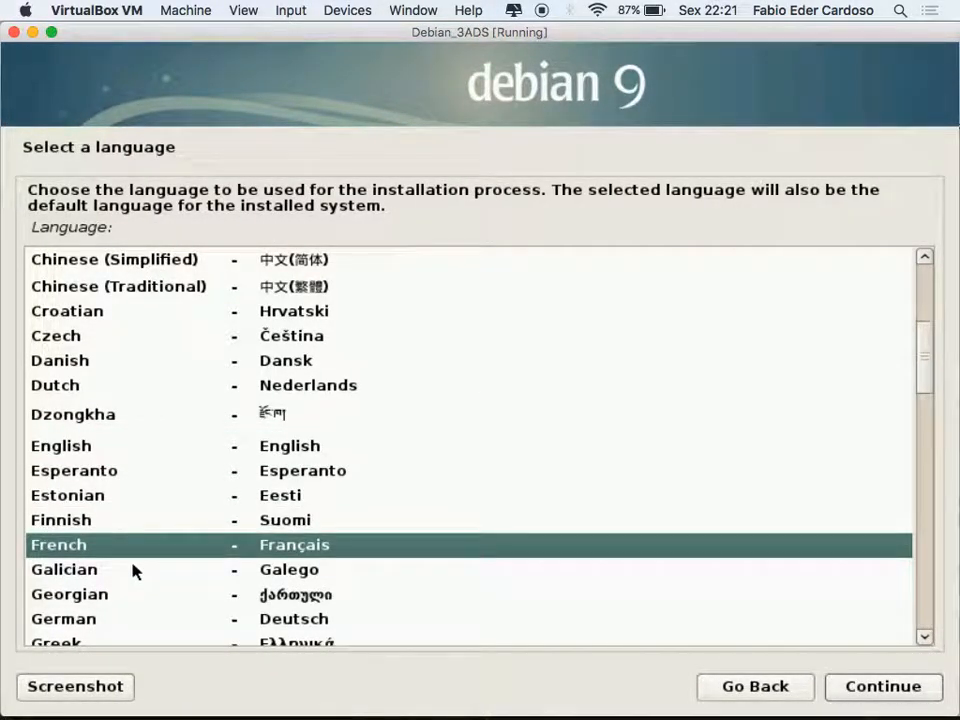
text(p)
key(Down)
key(Down)
key(Down)
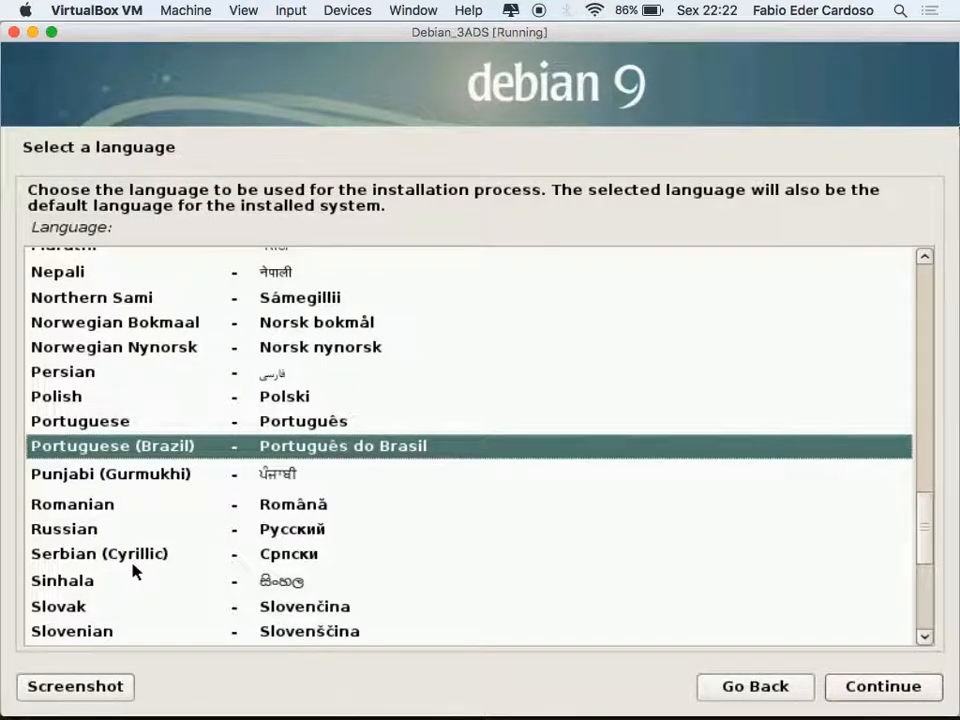
key(Return)
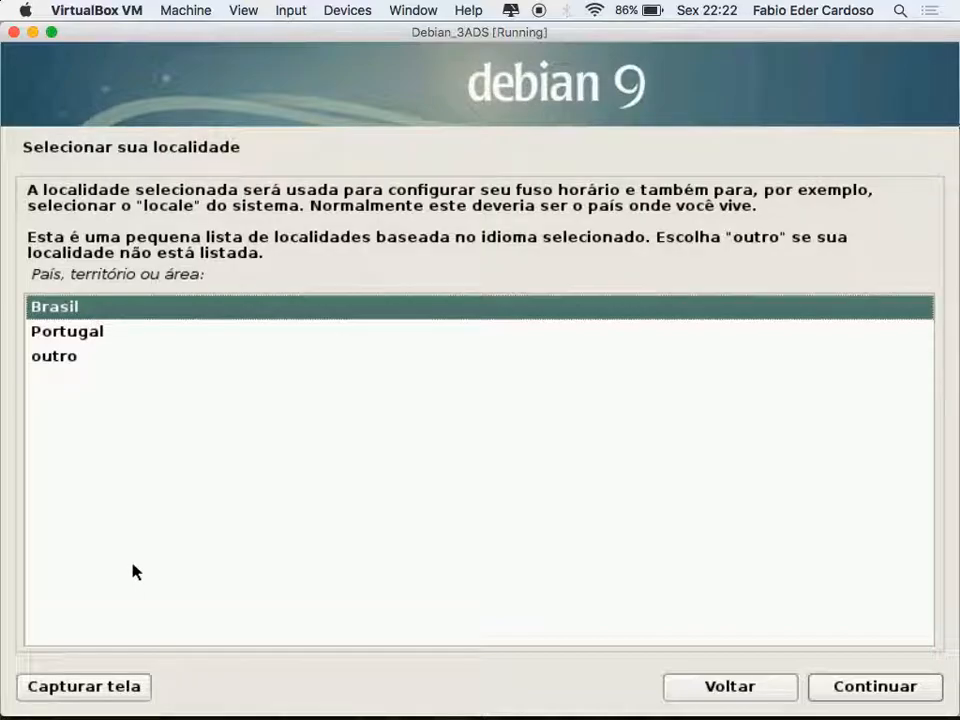
key(Return)
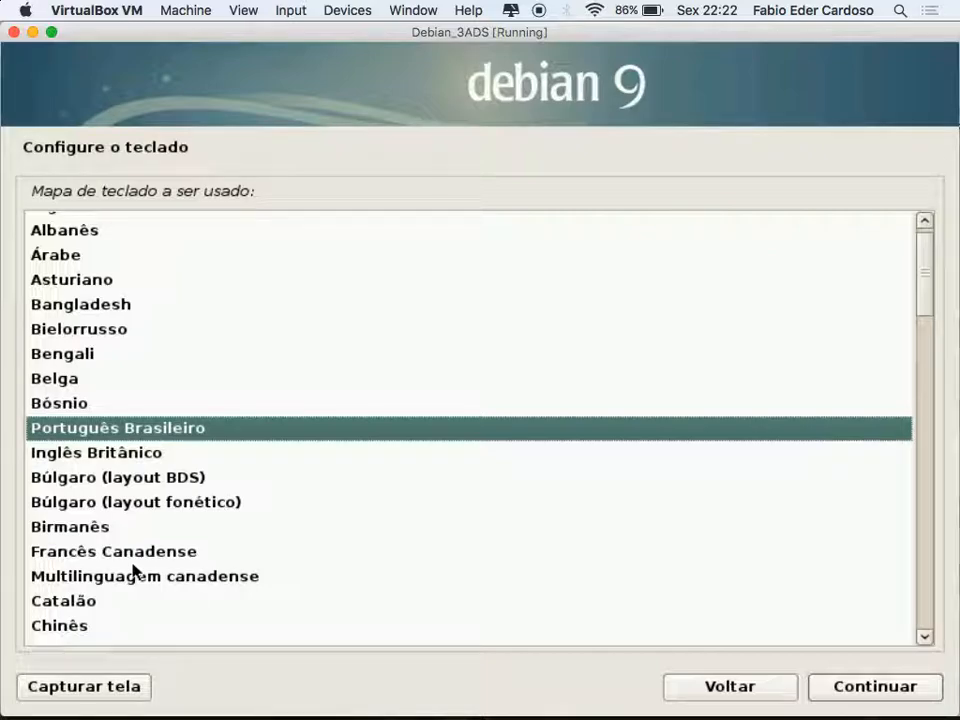
Select the Inglês Americano keyboard layout and let the installer proceed
key(Up)
key(Up)
key(Up)
key(Up)
key(Up)
key(Up)
key(Up)
key(Up)
key(Up)
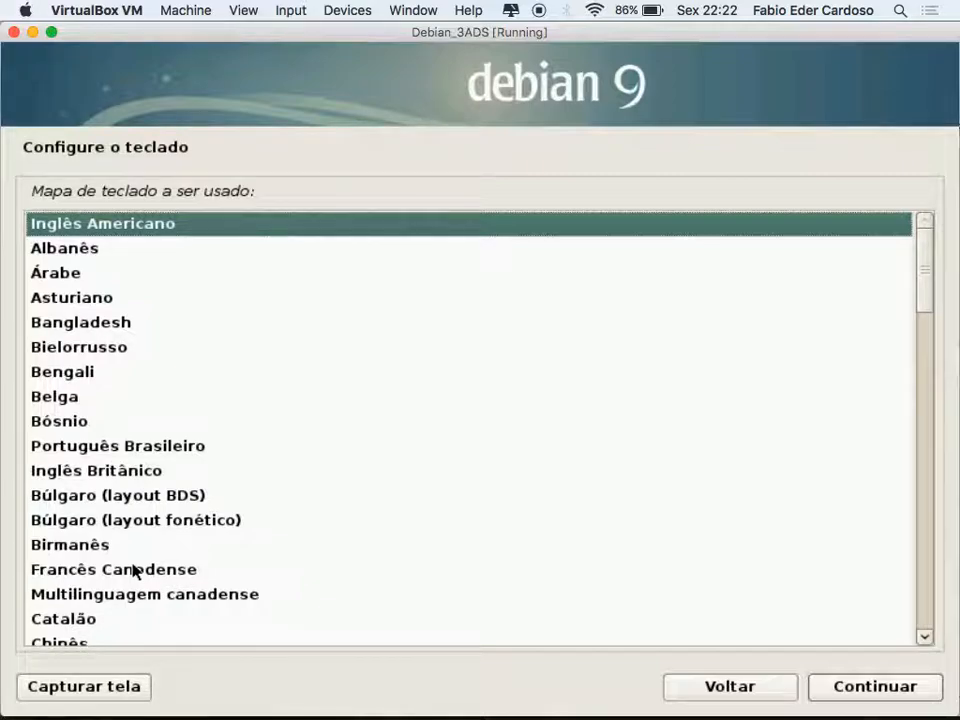
key(Return)
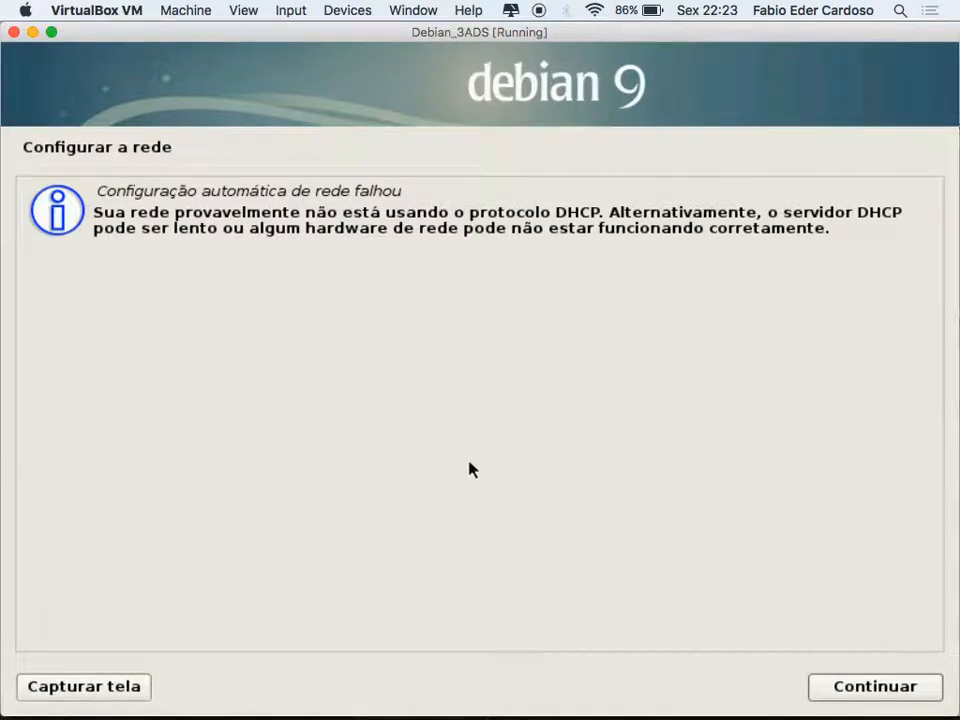
Dismiss the DHCP failure notice and choose 'Não configurar a rede agora'
click(896, 690)
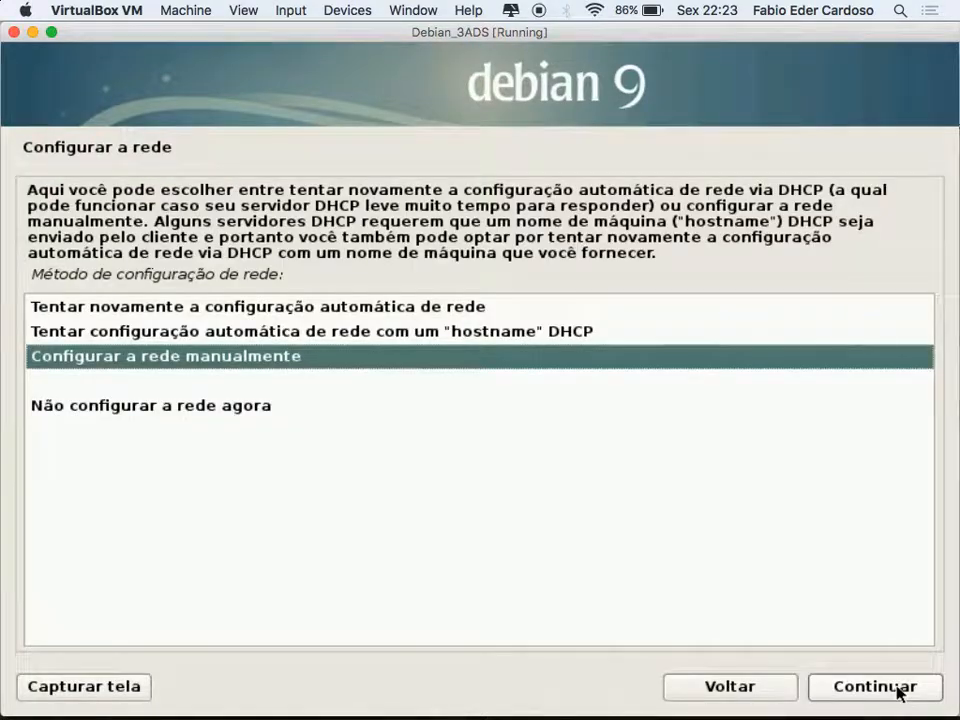
click(148, 410)
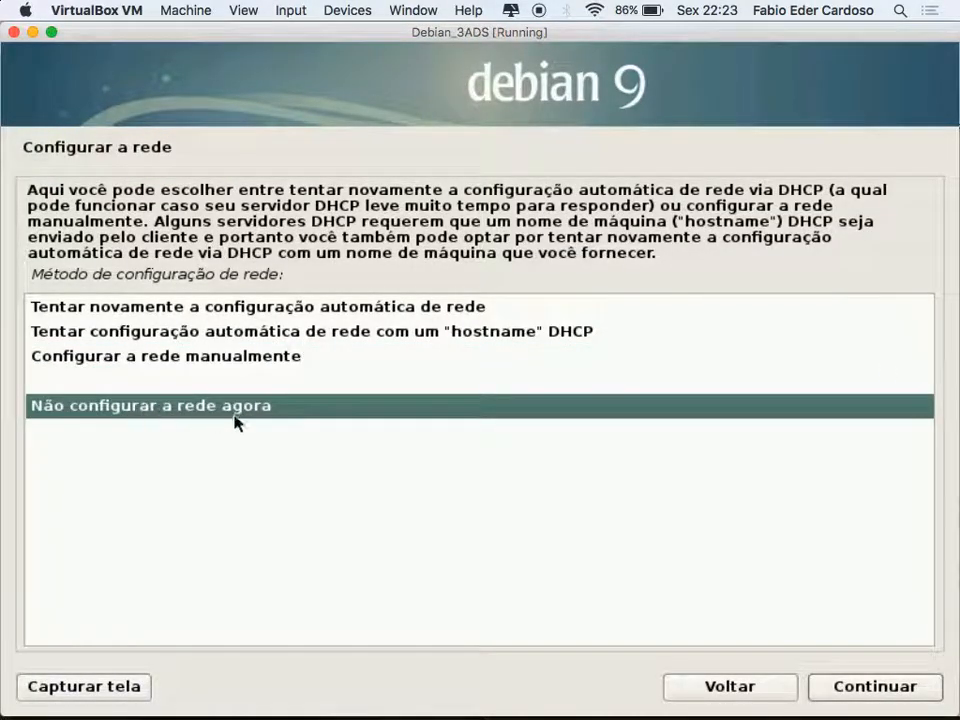
click(896, 692)
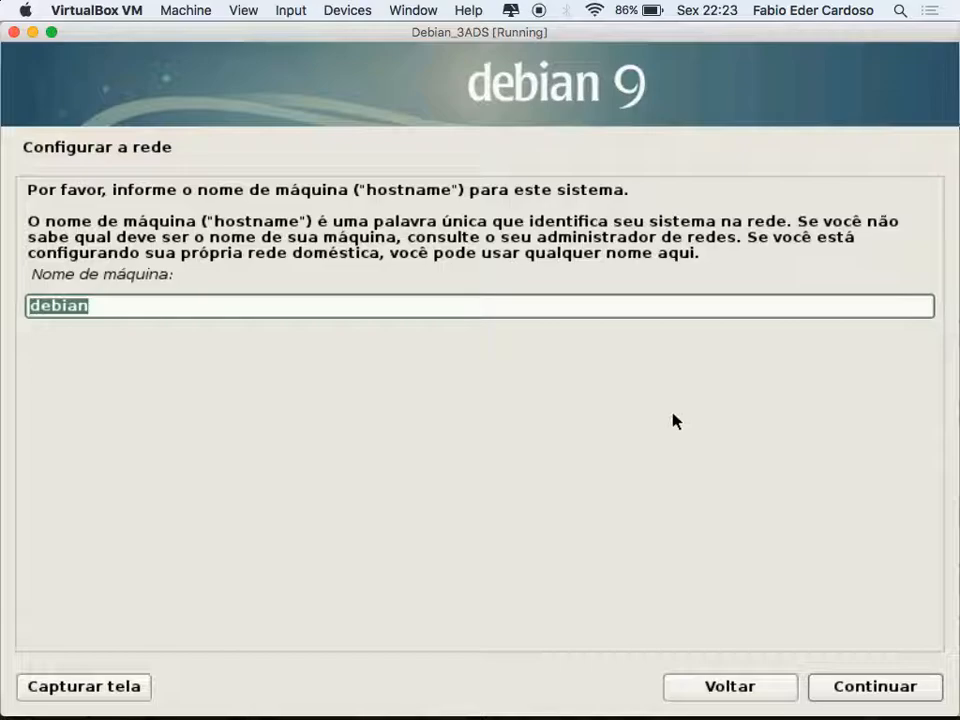
Keep 'debian' as the hostname and continue
click(876, 687)
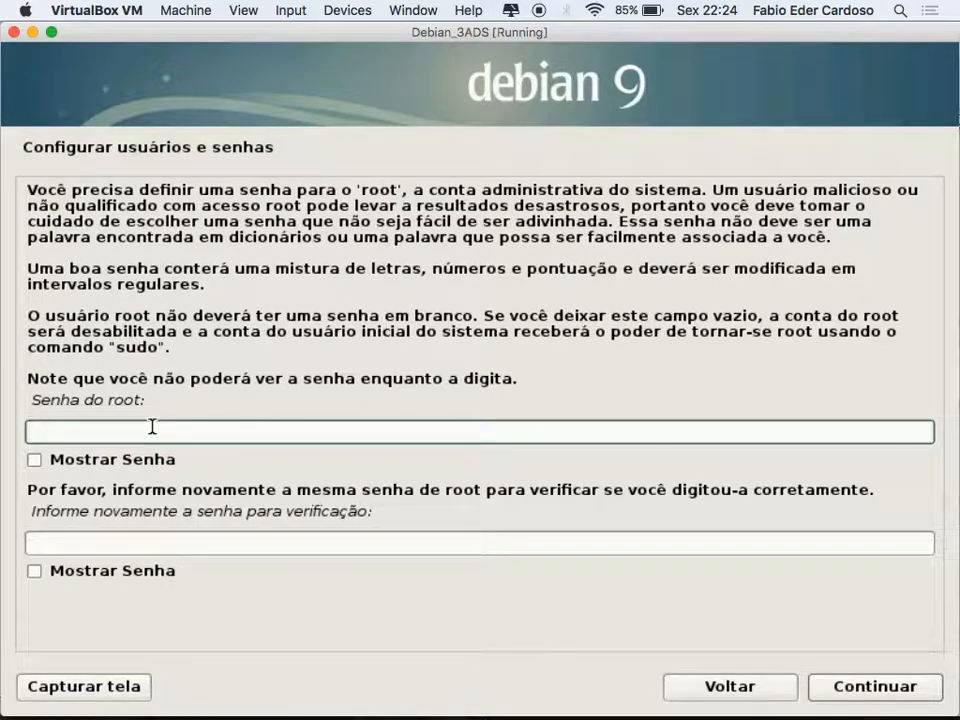
Enter the root password in both fields and continue
text(root123)
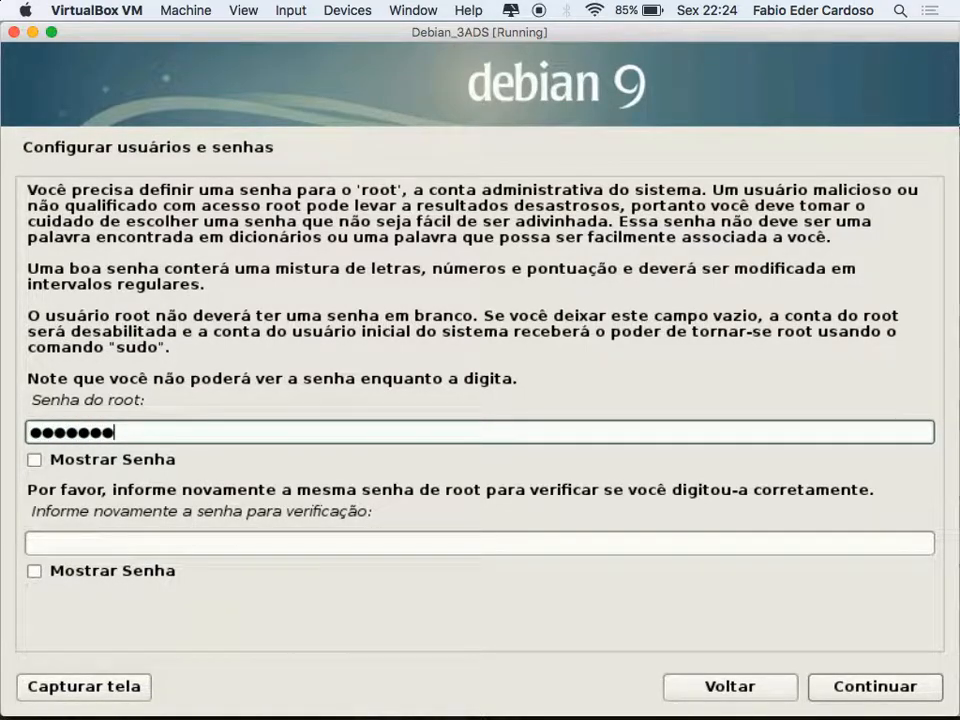
click(107, 542)
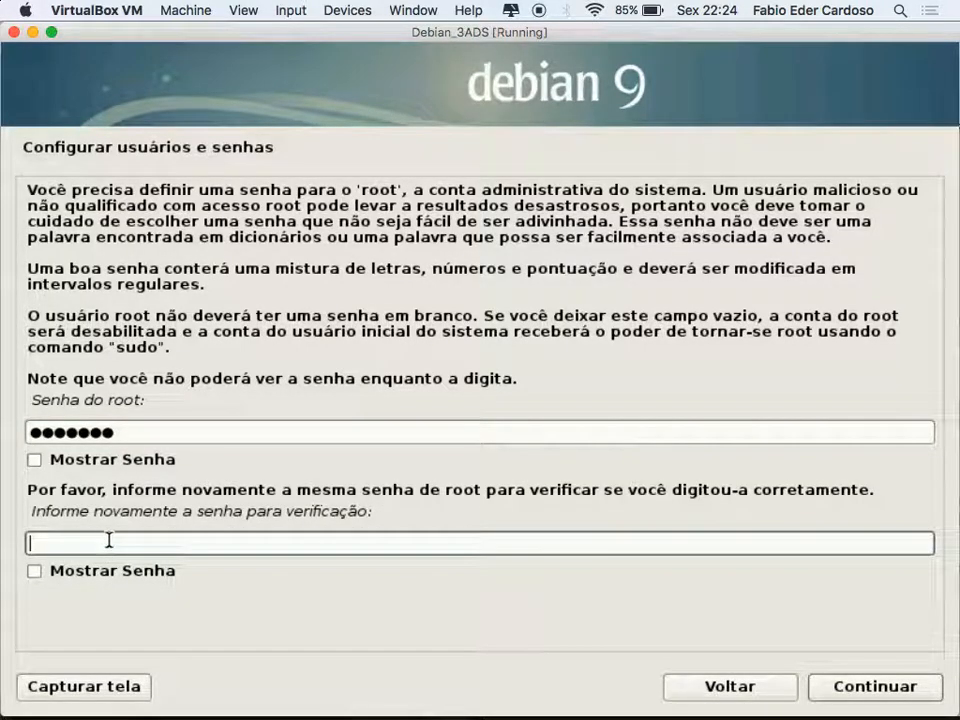
text(root123)
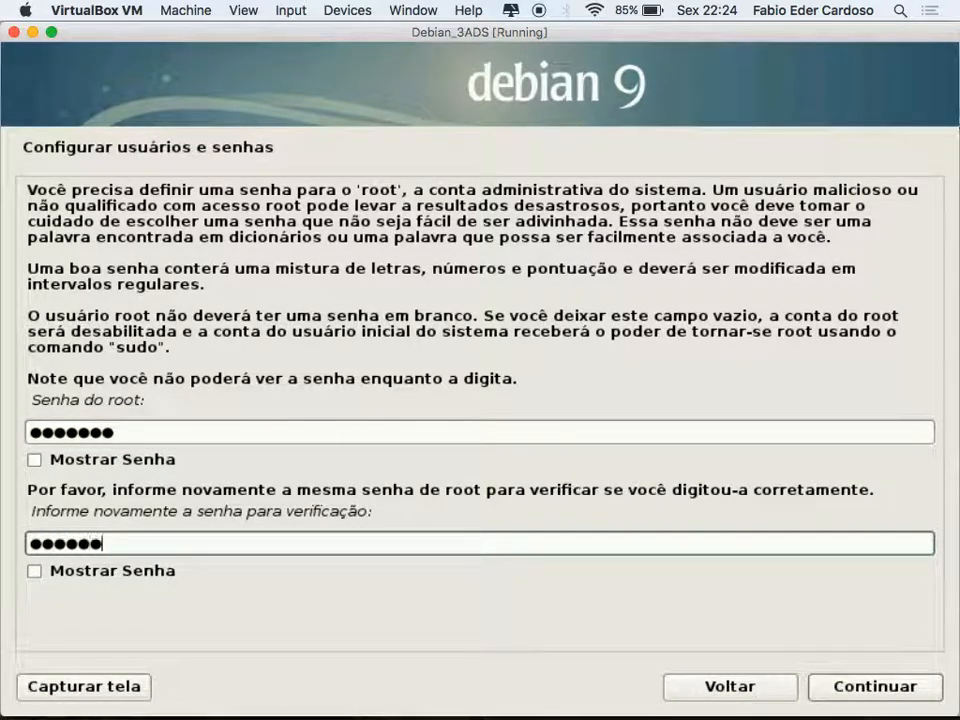
click(906, 689)
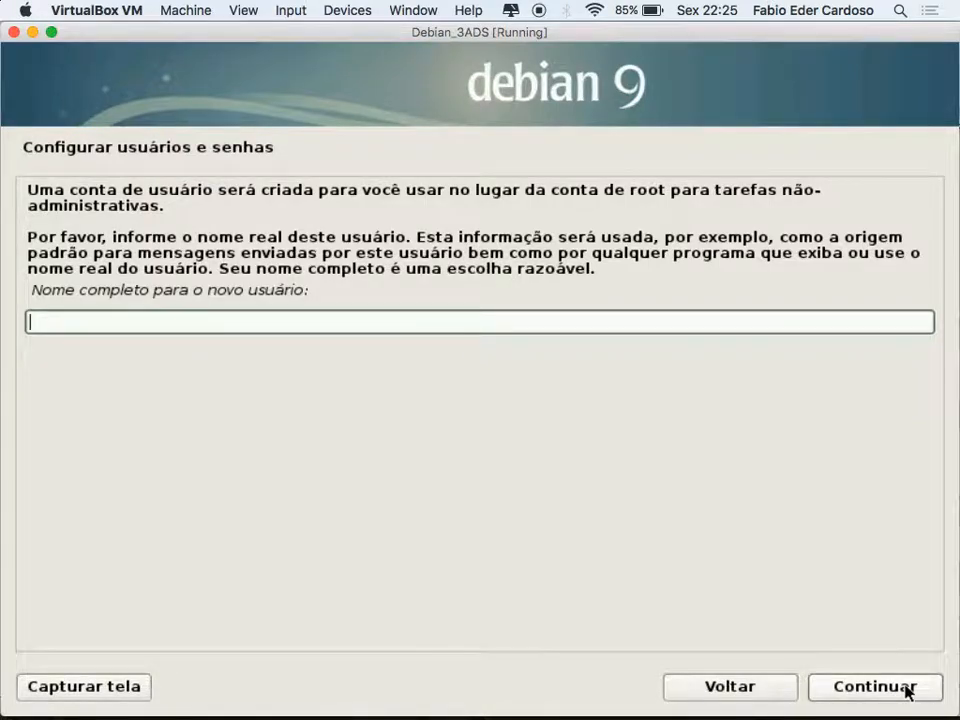
Create the account 'user' with full name 'user' and enter its password twice
text(user)
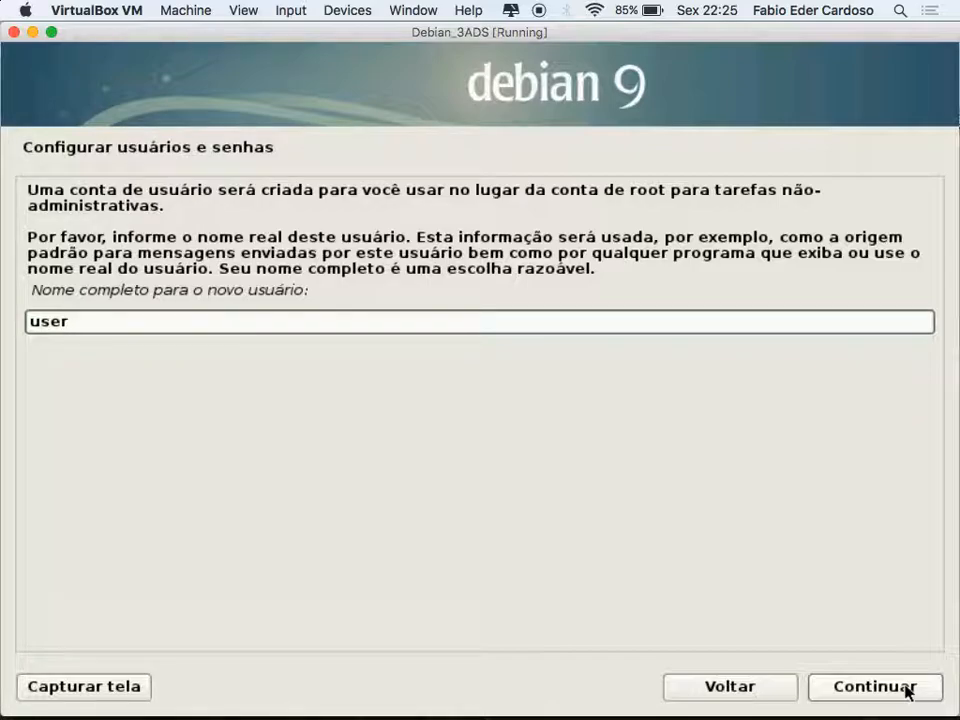
click(908, 690)
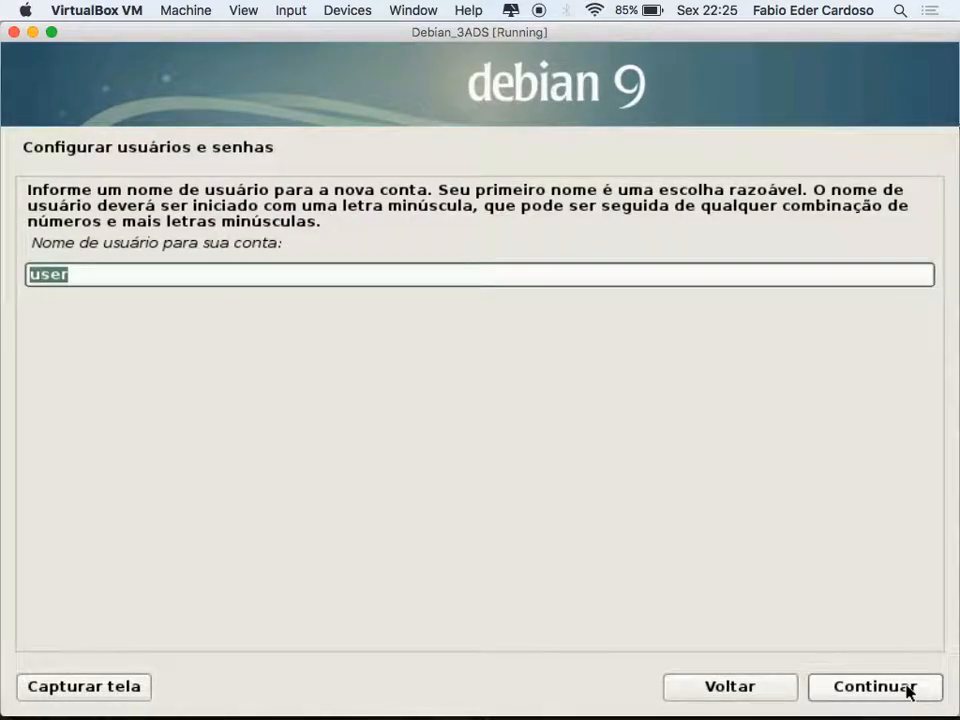
click(908, 690)
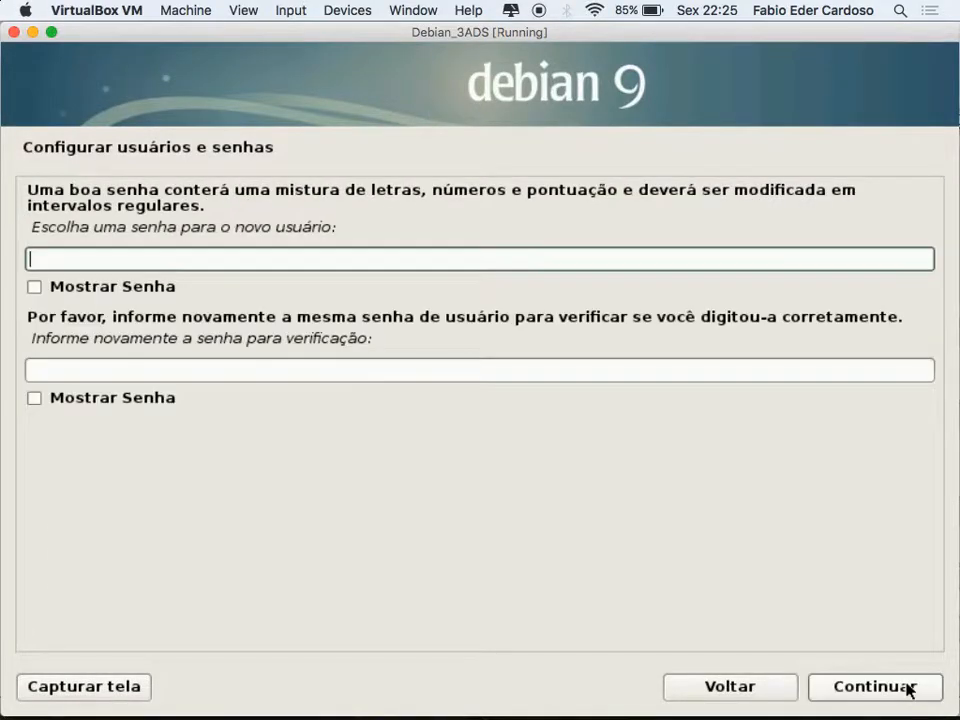
text(1234567)
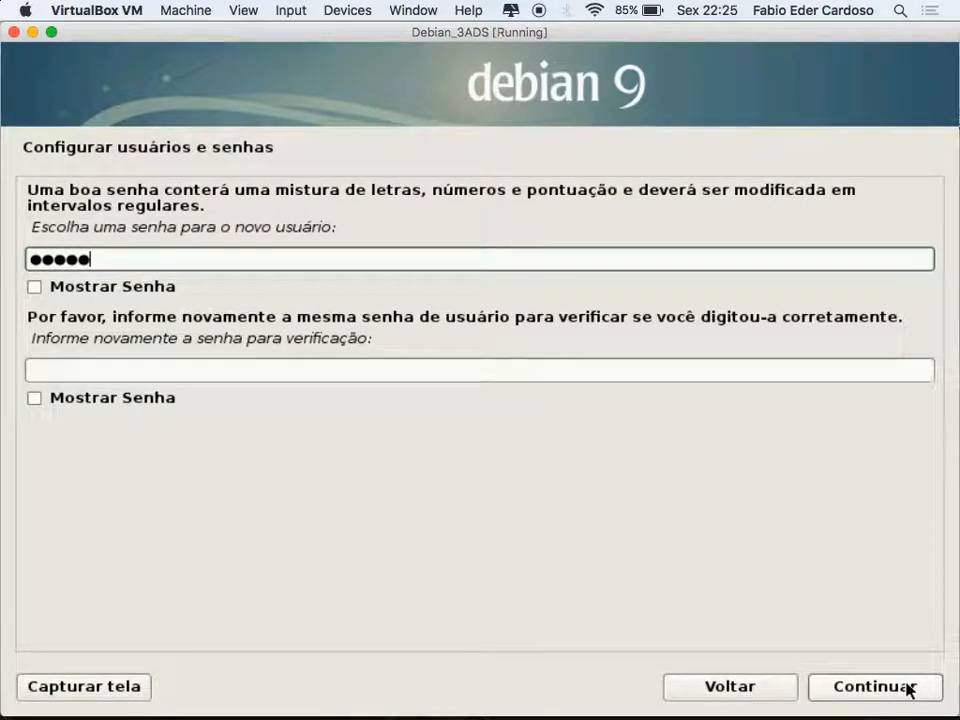
key(Tab)
key(Tab)
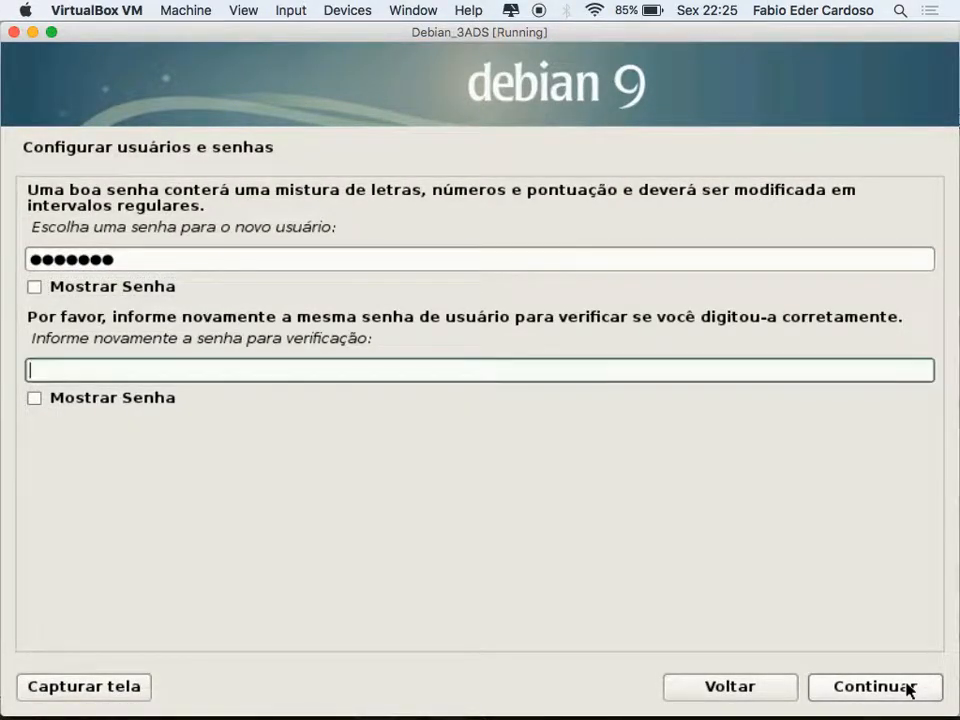
text(123456)
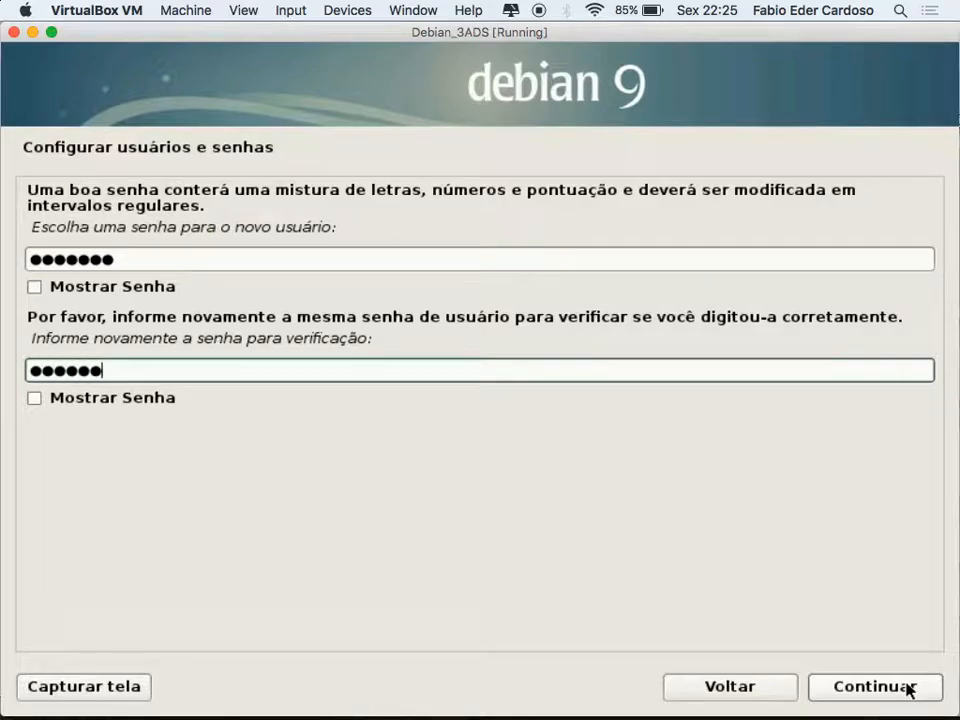
text(7)
Confirm the user's password and pick São Paulo as the time zone
click(866, 688)
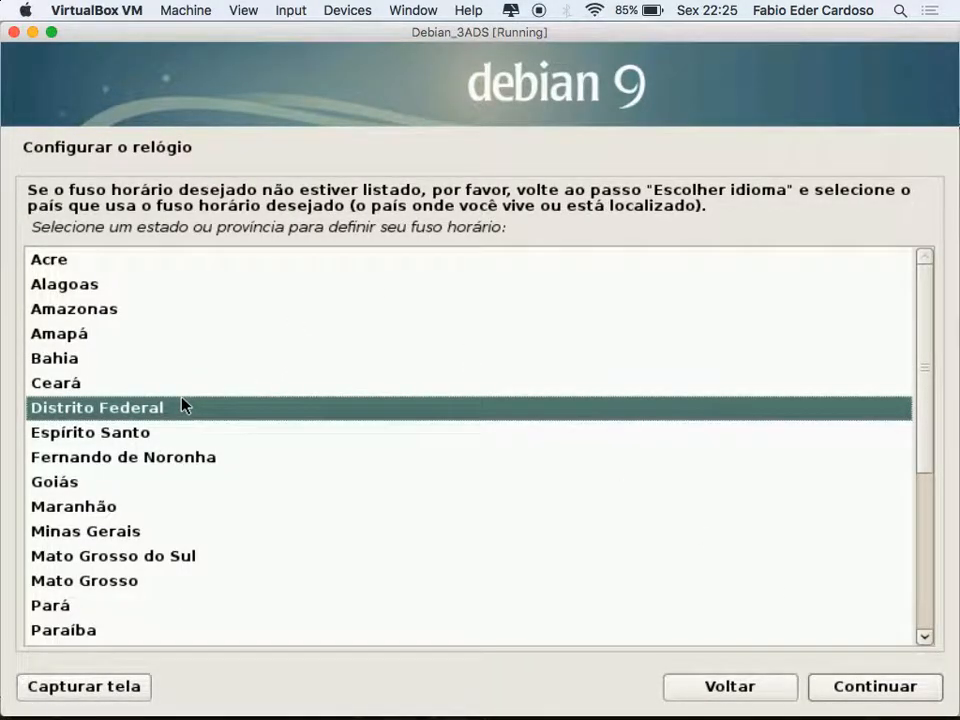
text(s)
key(Down)
key(Down)
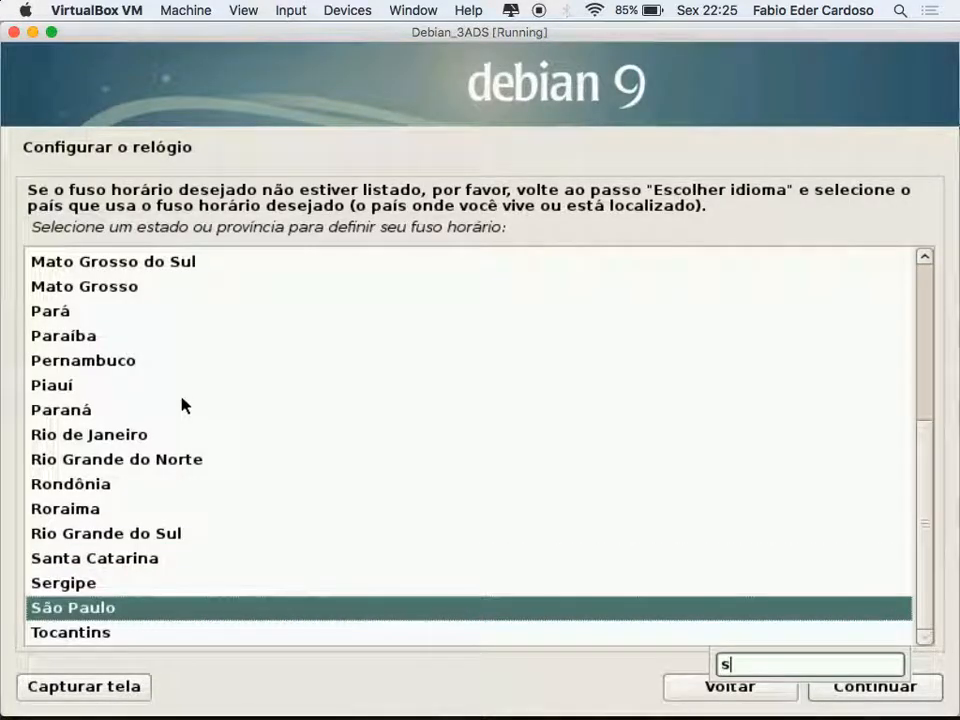
click(889, 688)
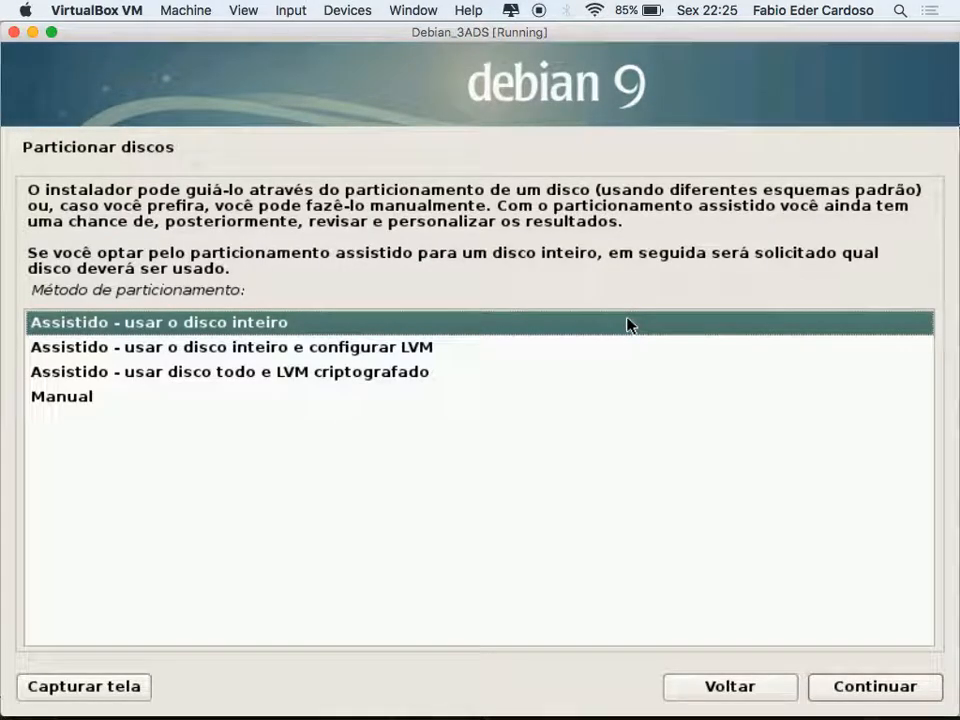
Choose the 'Assistido - usar o disco inteiro' partitioning method
key(Down)
key(Down)
key(Down)
key(Up)
key(Up)
key(Up)
key(Down)
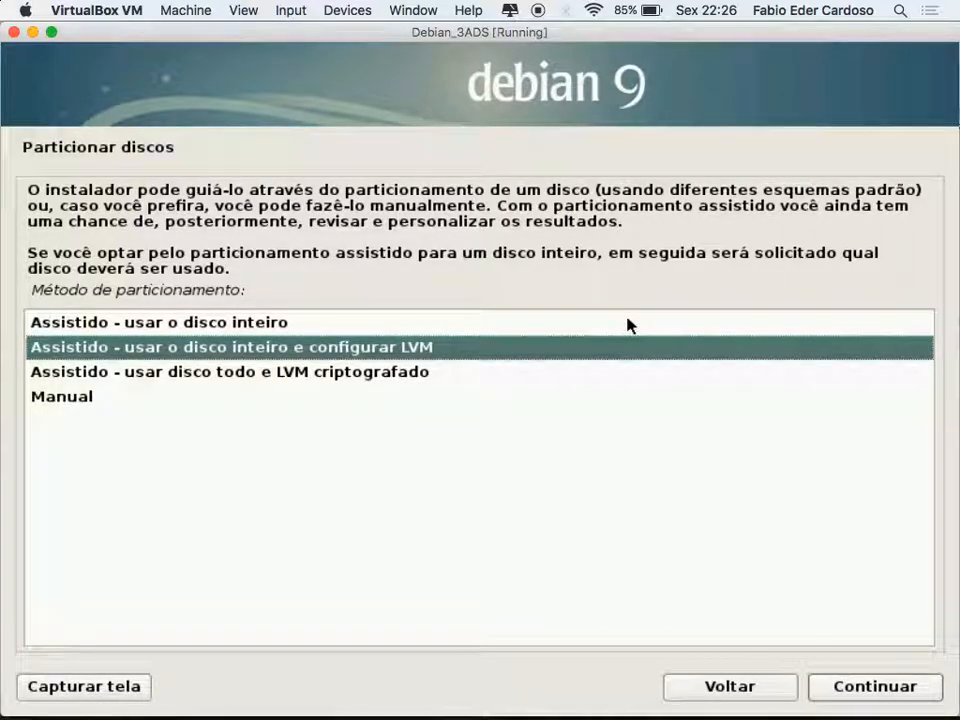
key(Down)
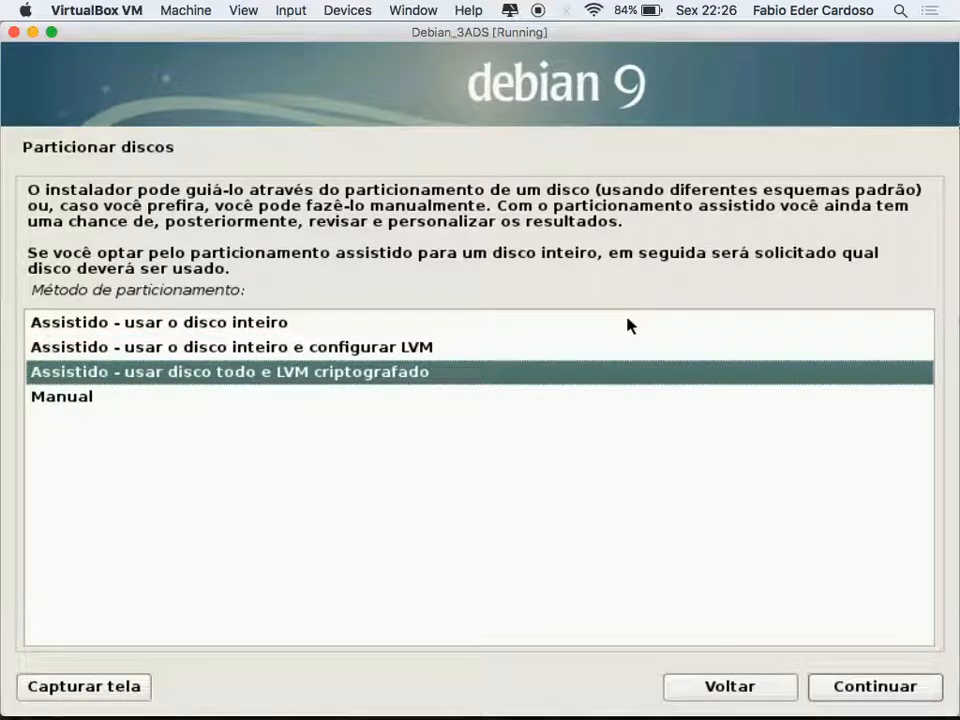
key(Down)
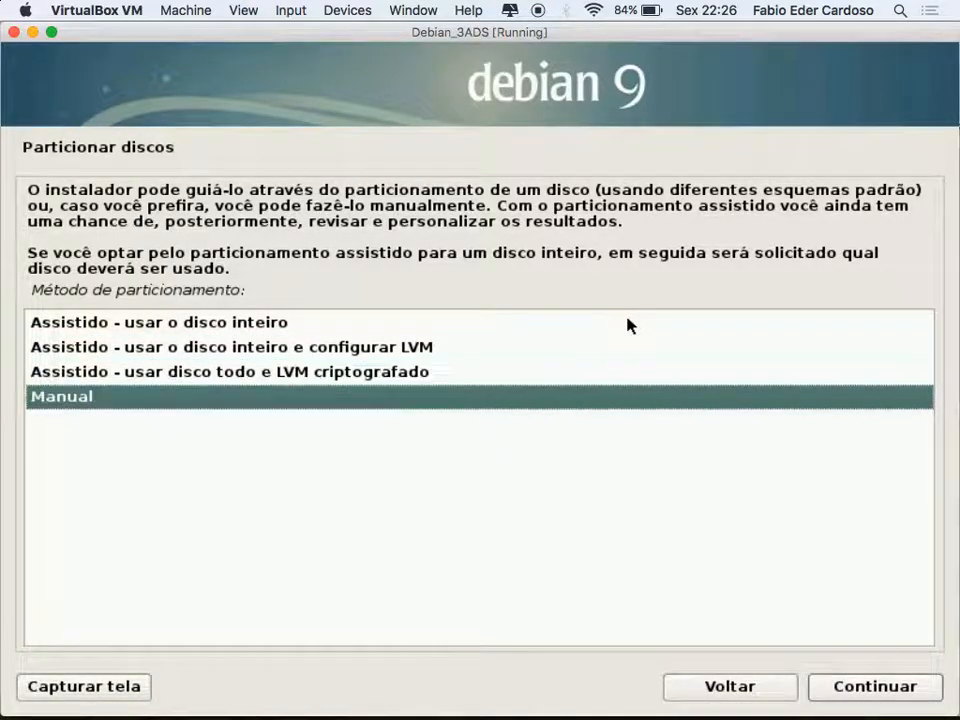
click(628, 323)
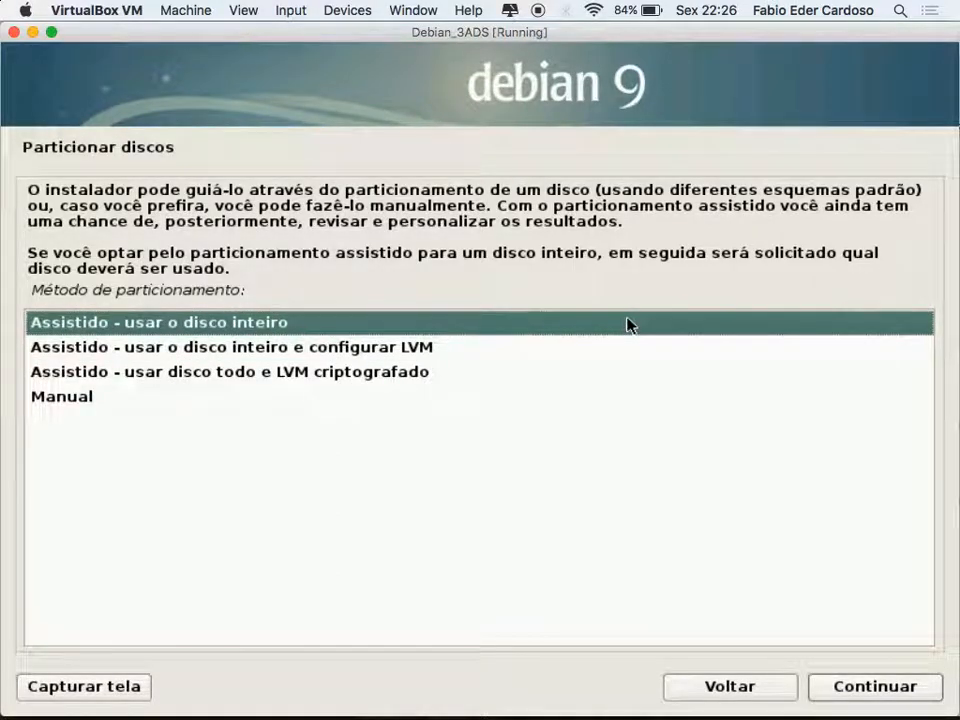
double_click(628, 323)
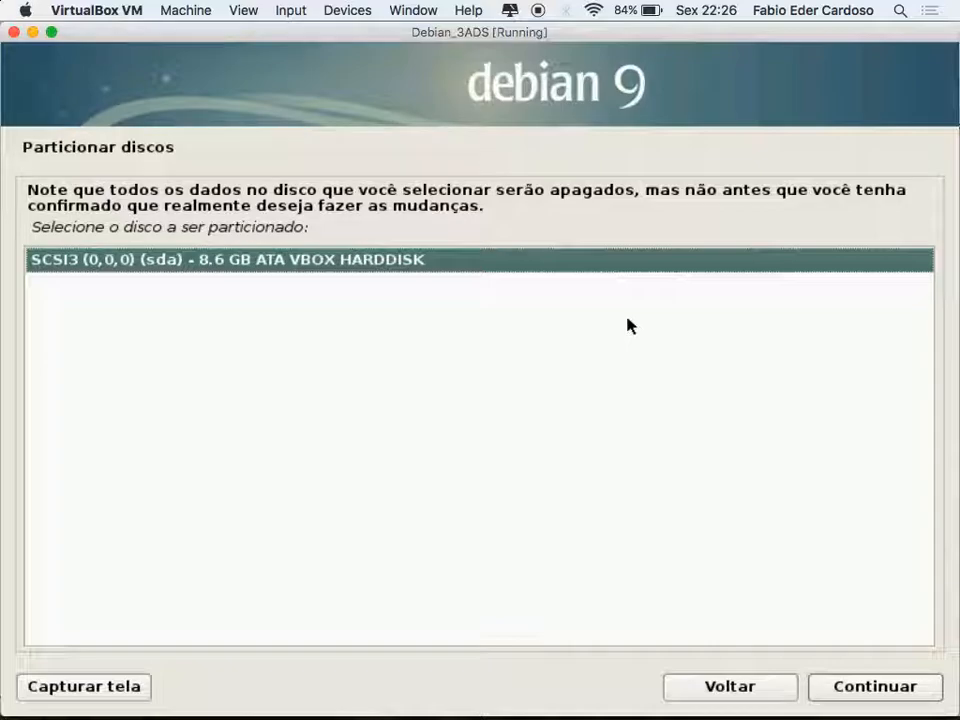
Partition the 8.6 GB sda disk with all files in one partition, then finish partitioning
key(Return)
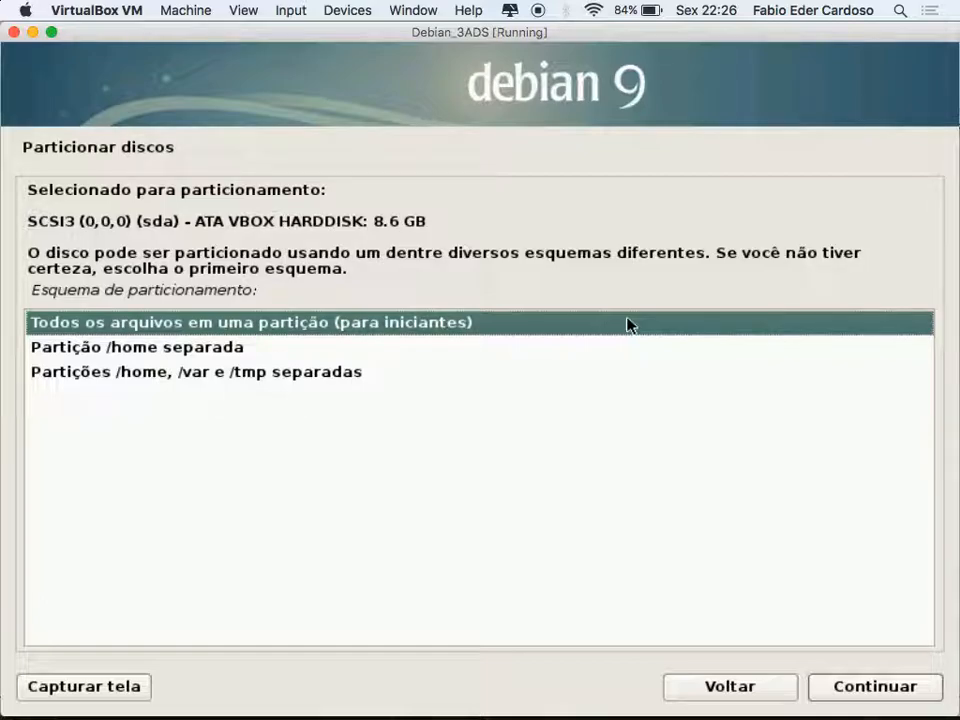
key(Return)
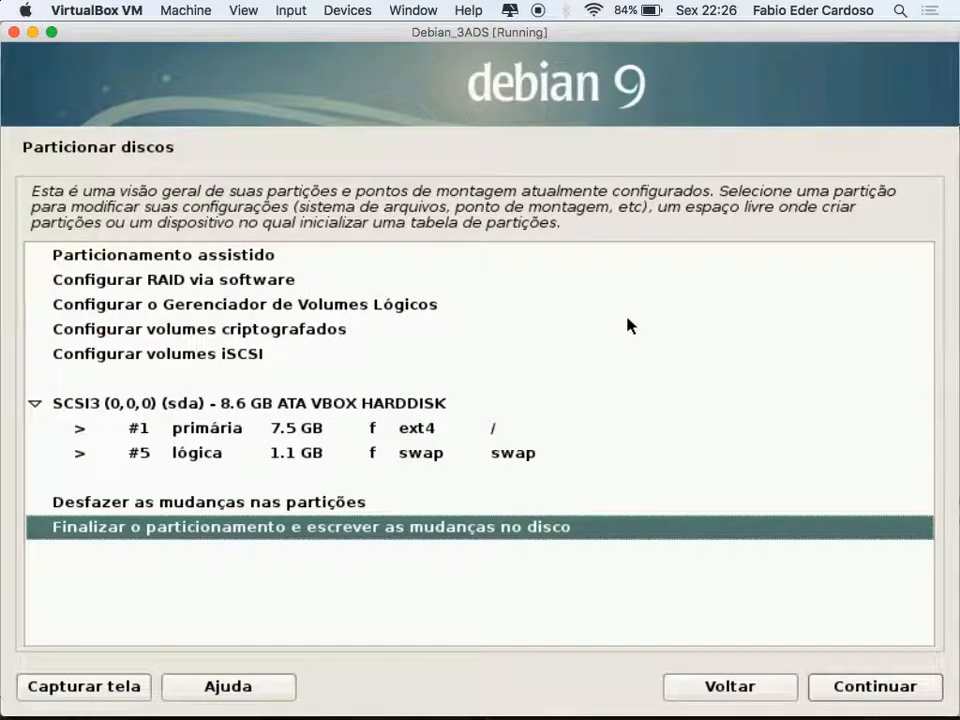
key(Up)
key(Up)
key(Up)
key(Up)
key(Down)
key(Down)
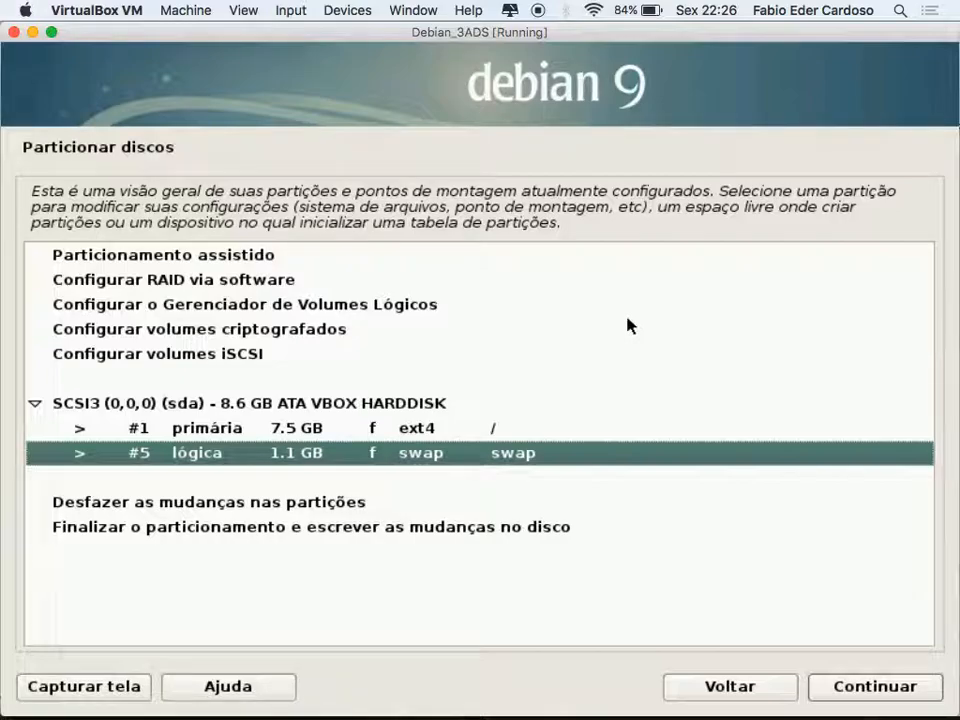
key(Down)
key(Down)
key(Down)
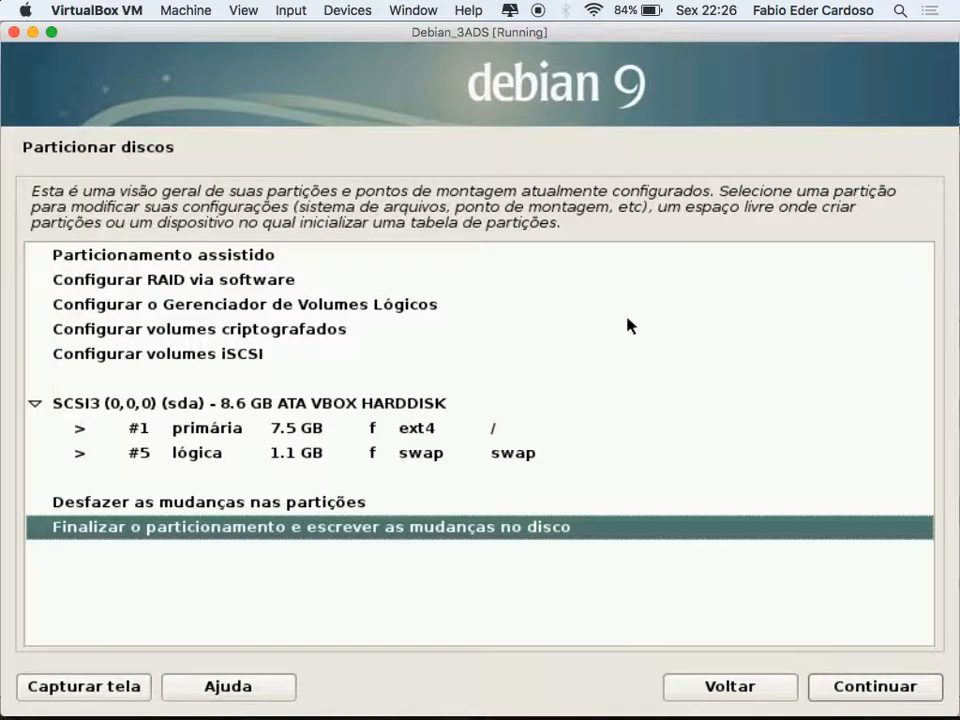
key(Return)
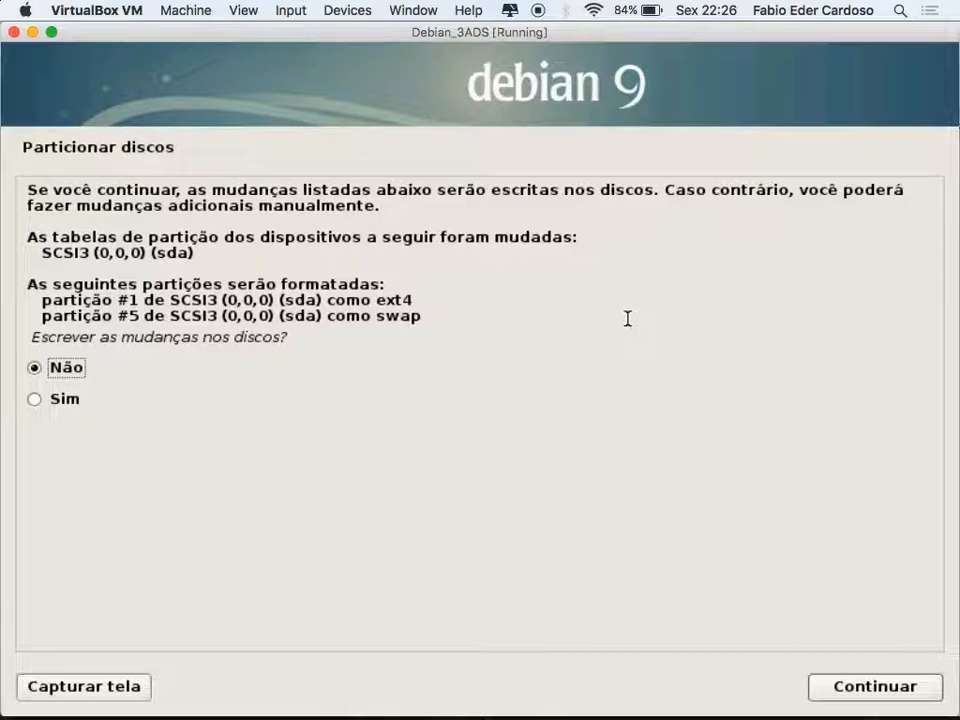
Answer Sim to write the ext4 and swap partitions to disk and start the base install
key(Down)
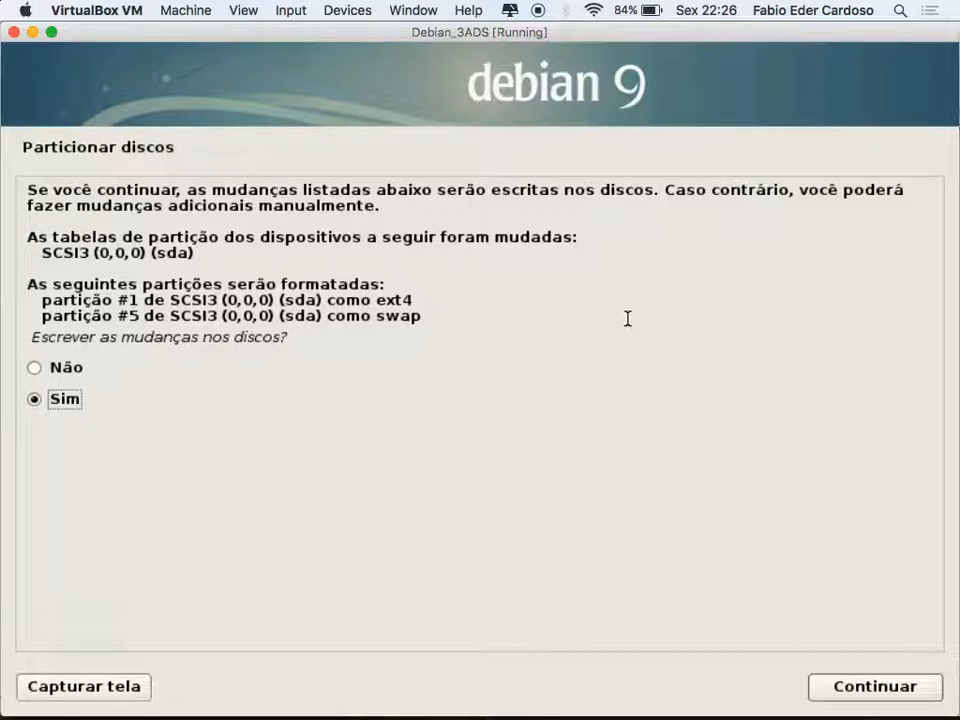
key(Up)
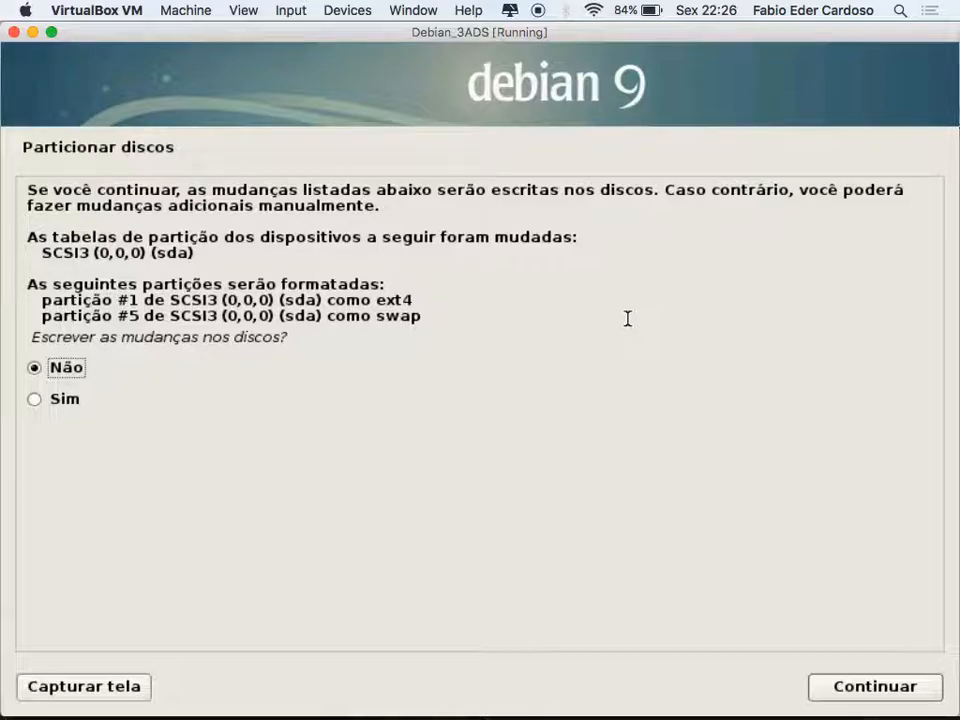
key(Down)
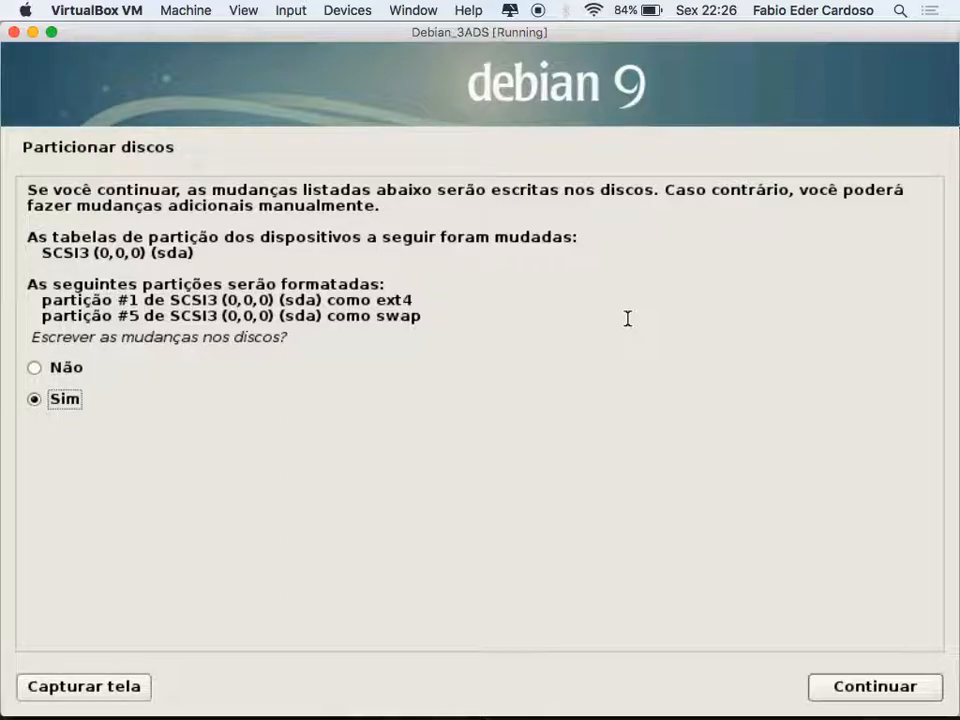
key(Return)
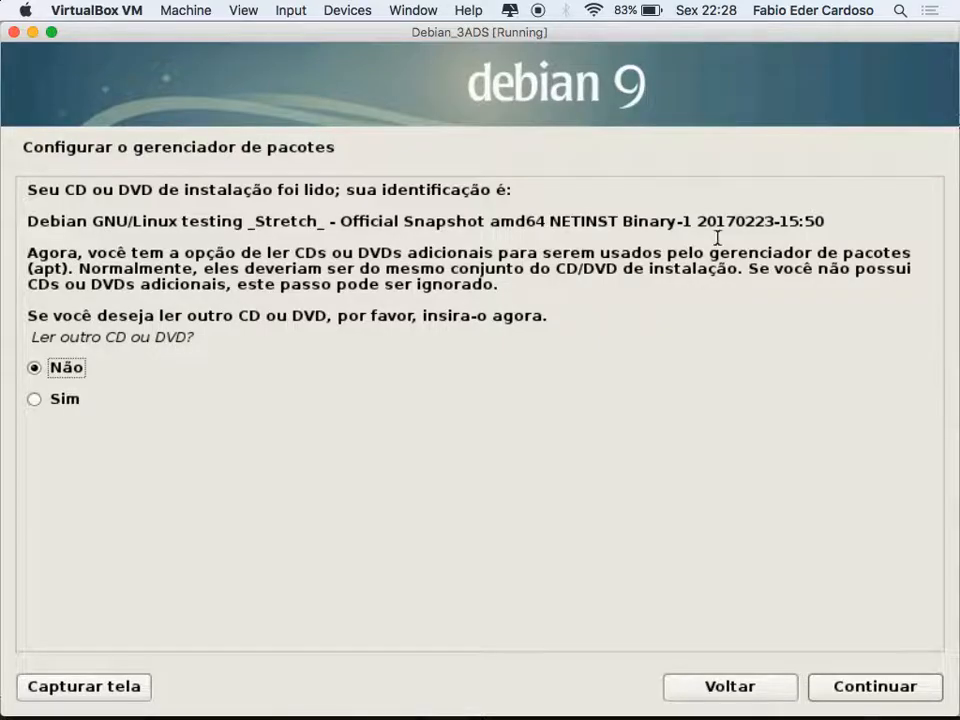
Skip scanning another CD/DVD, the network mirror and the popularity contest, keeping the defaults
drag(648, 221, 810, 221)
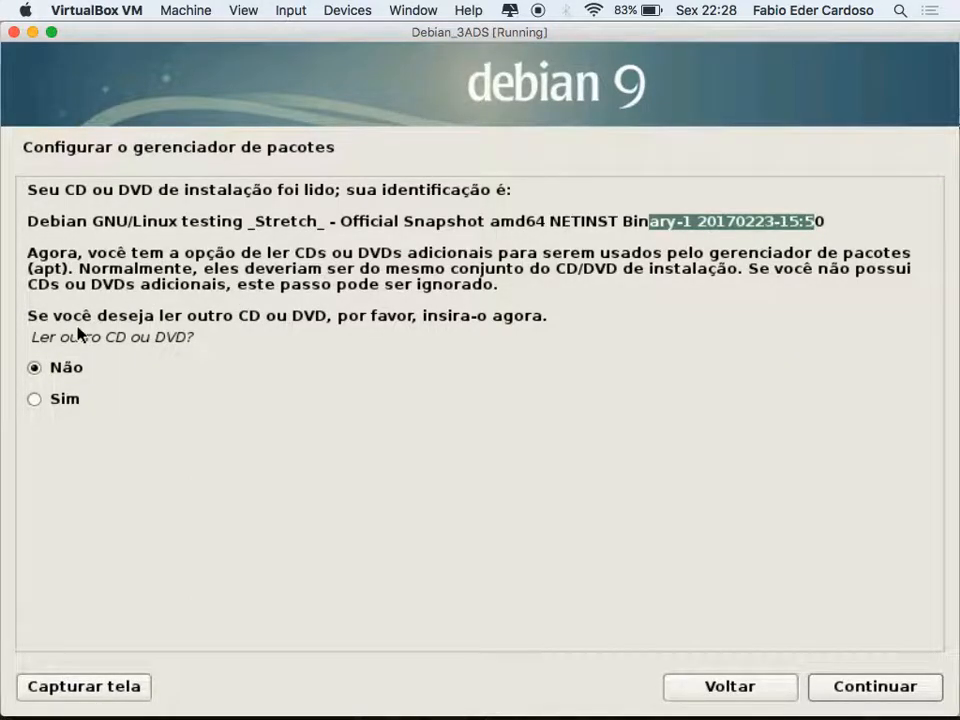
click(876, 690)
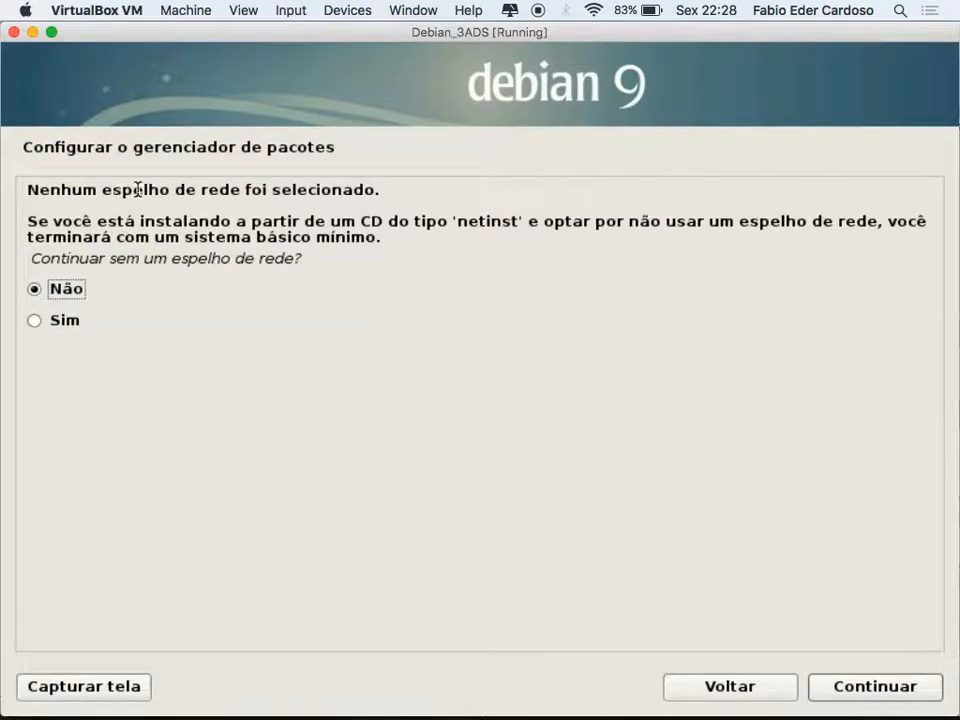
click(864, 688)
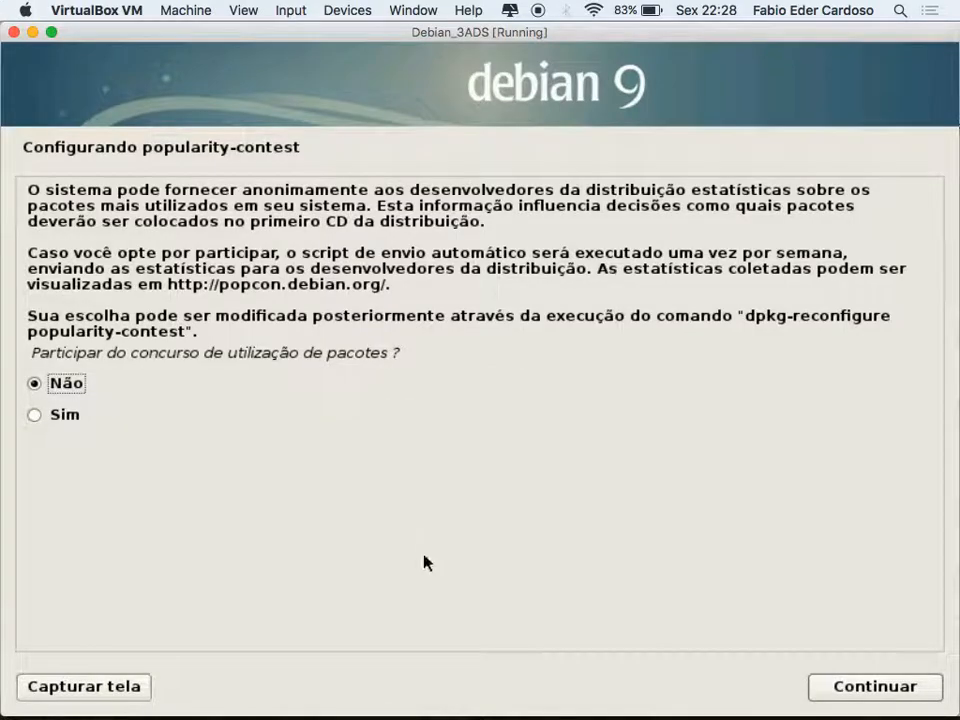
click(849, 690)
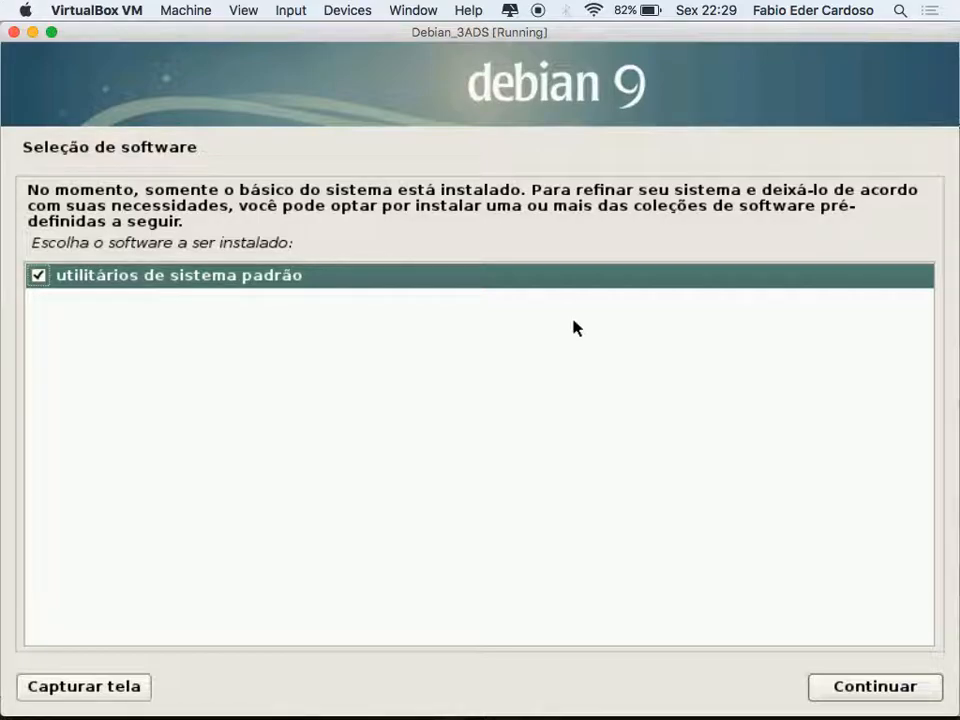
Install only the 'utilitários de sistema padrão' software collection
click(850, 689)
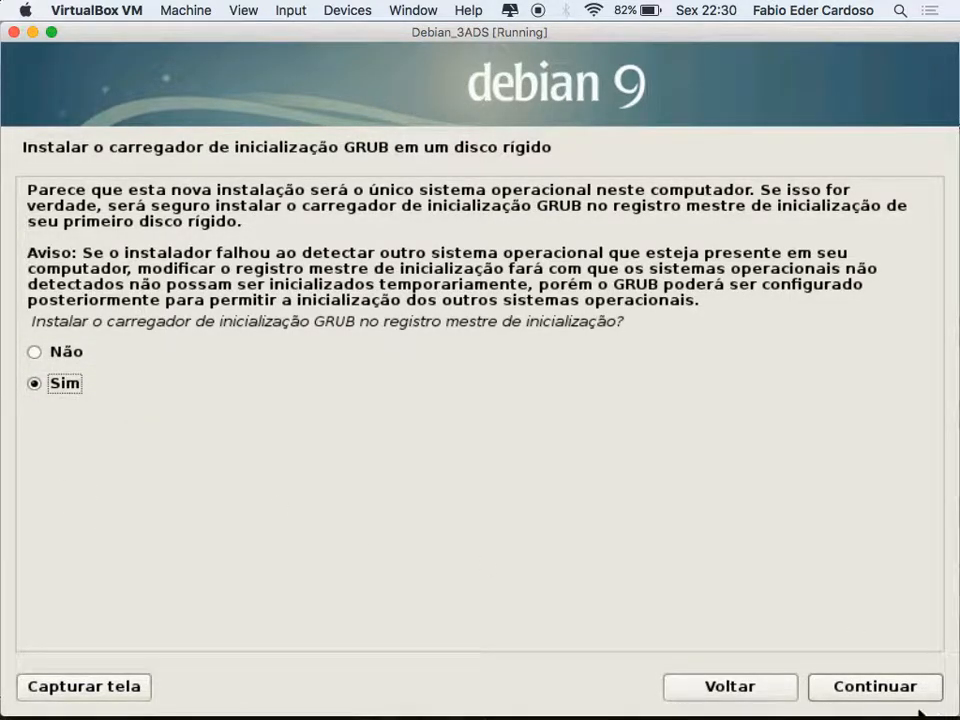
Install the GRUB boot loader to the master boot record on /dev/sda
click(895, 687)
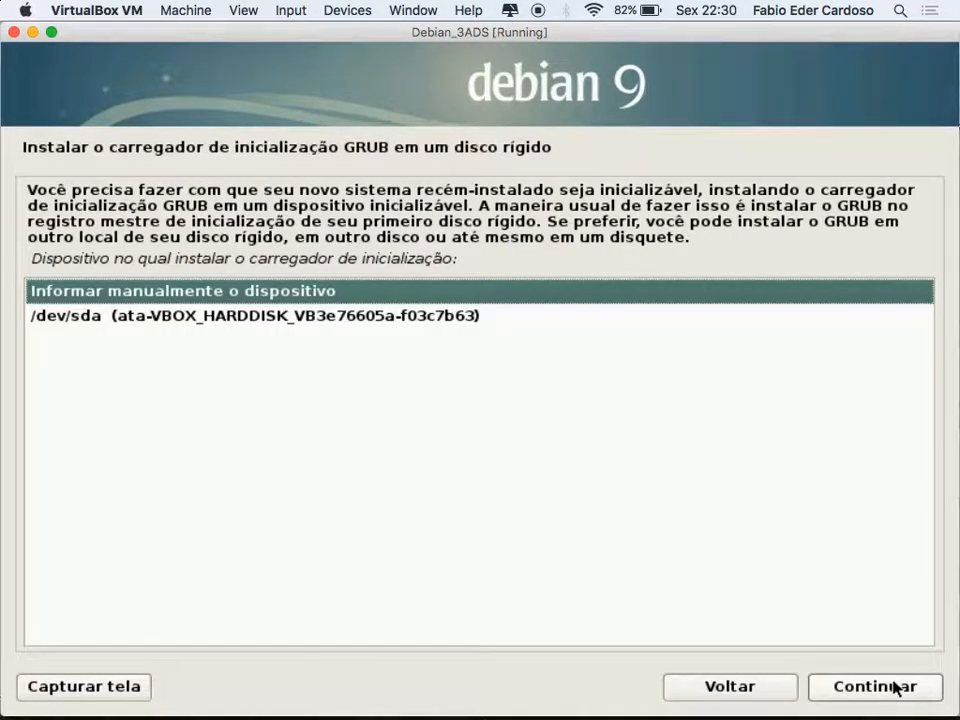
click(112, 321)
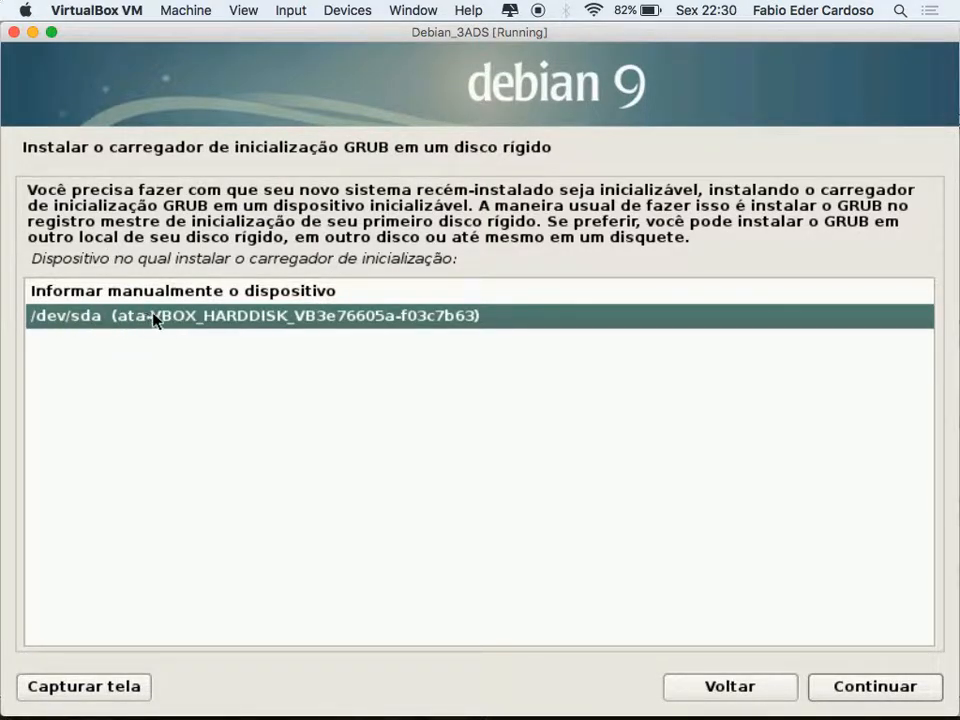
click(846, 692)
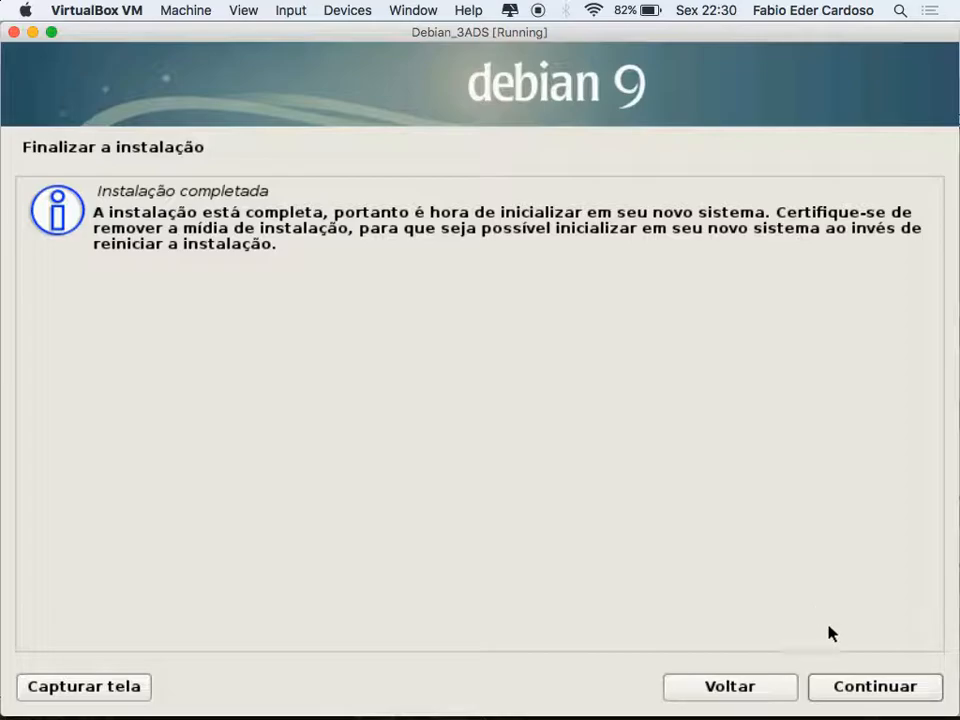
Confirm 'Instalação completada' to reboot Debian_3ADS into the installed system
click(869, 688)
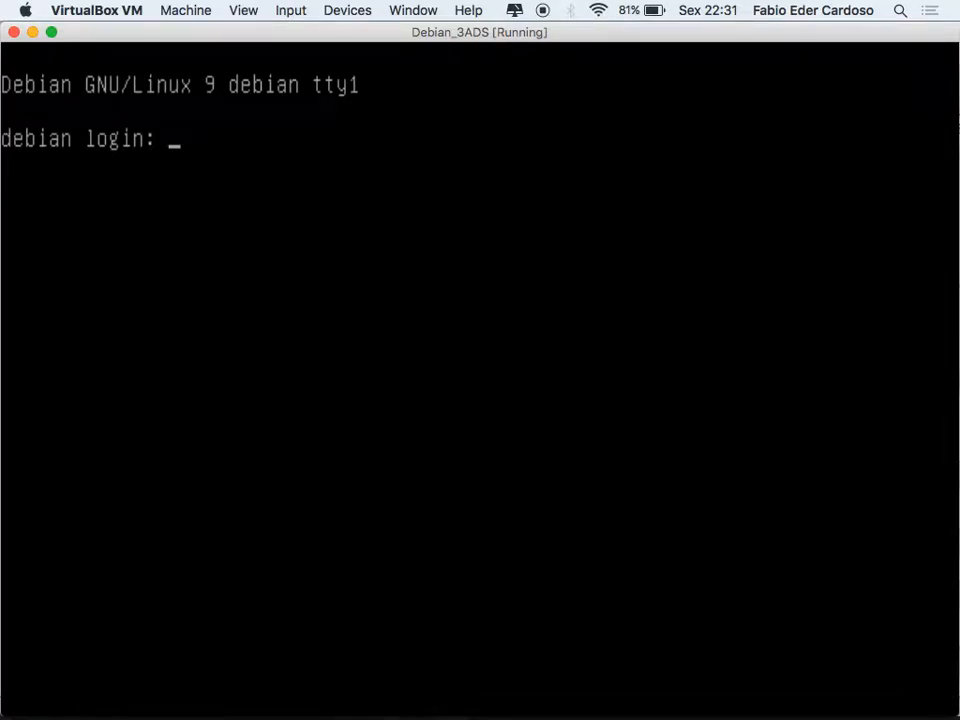
Log in as root, retrying after 'Login incorrect', then clear the console with Ctrl+L
text(root)
key(Return)
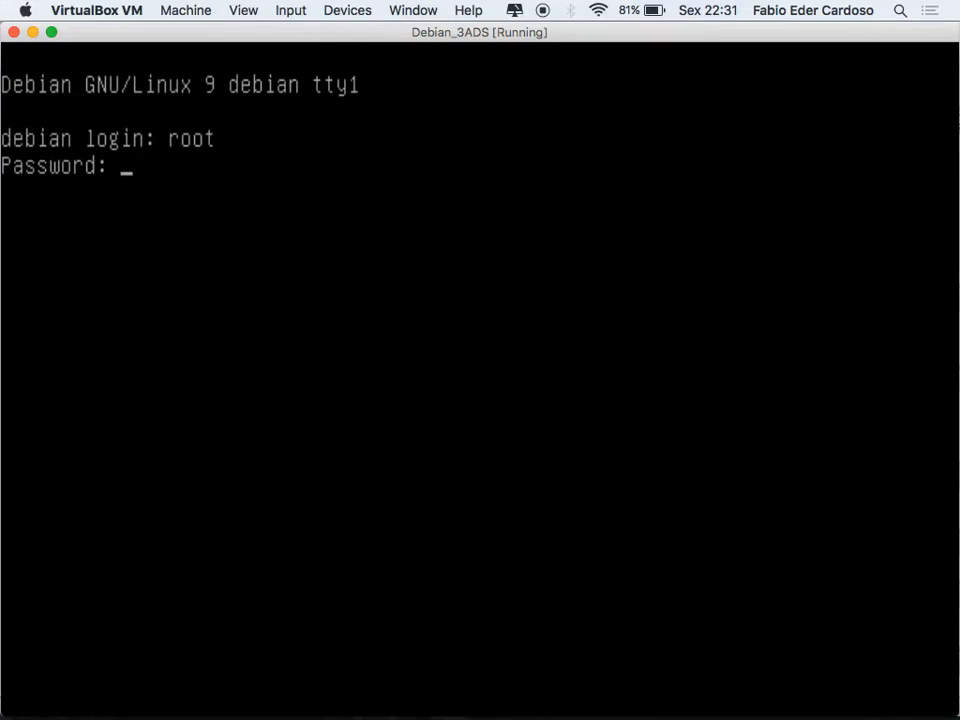
key(Return)
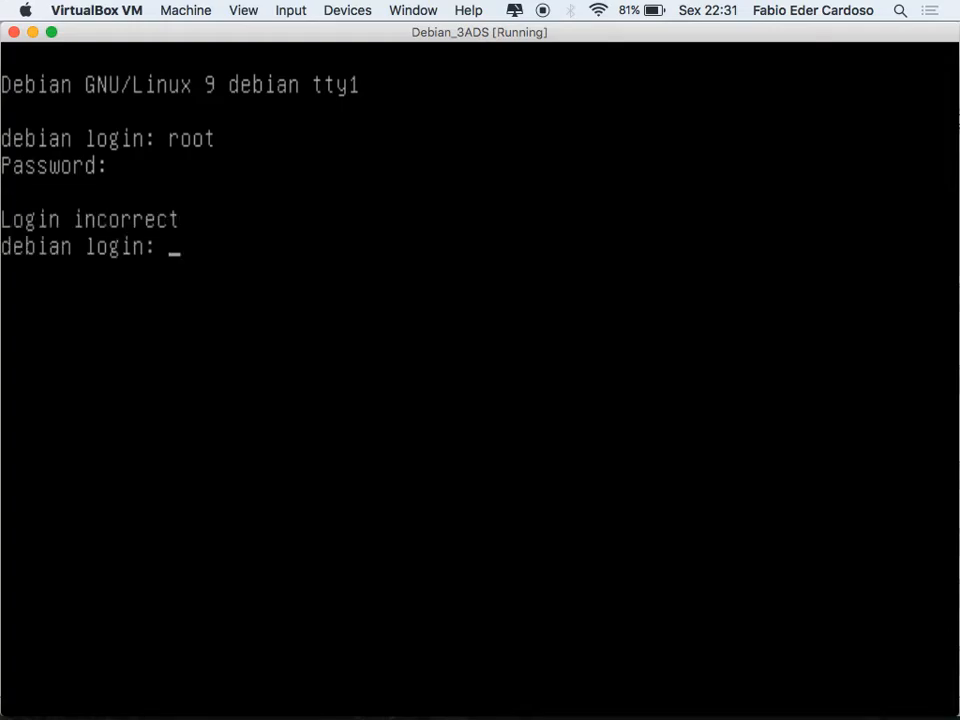
text(root)
key(Return)
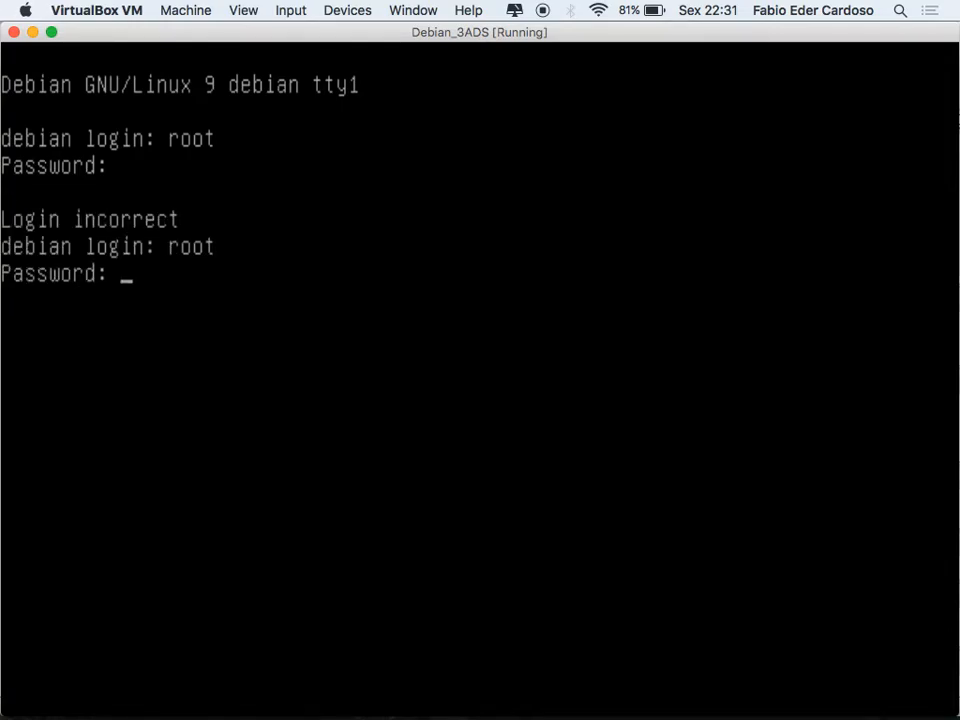
key(Return)
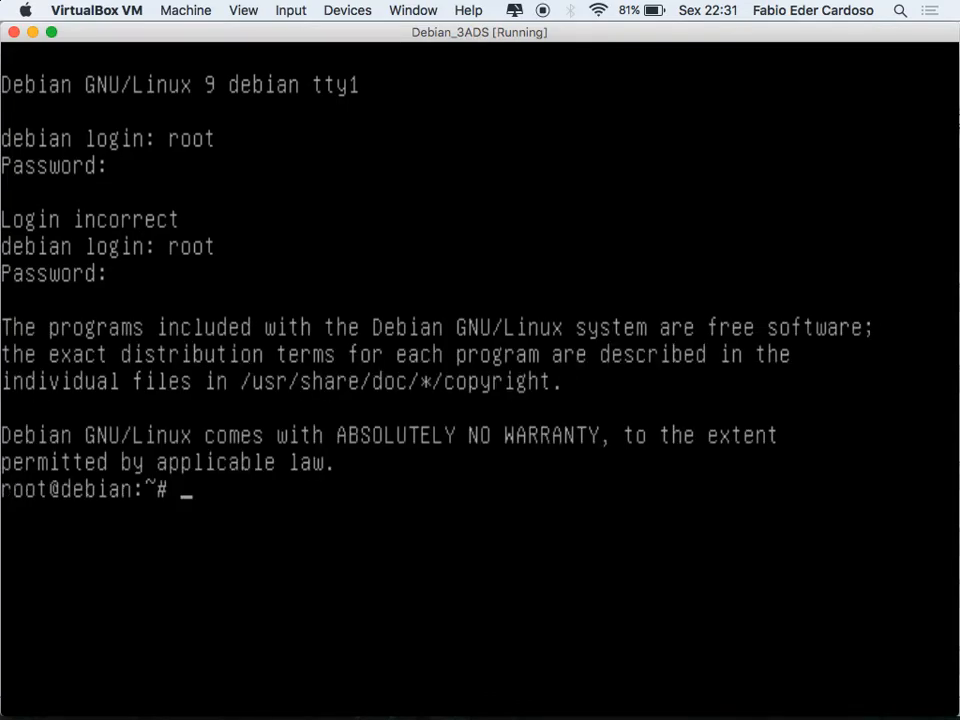
key(ctrl+l)
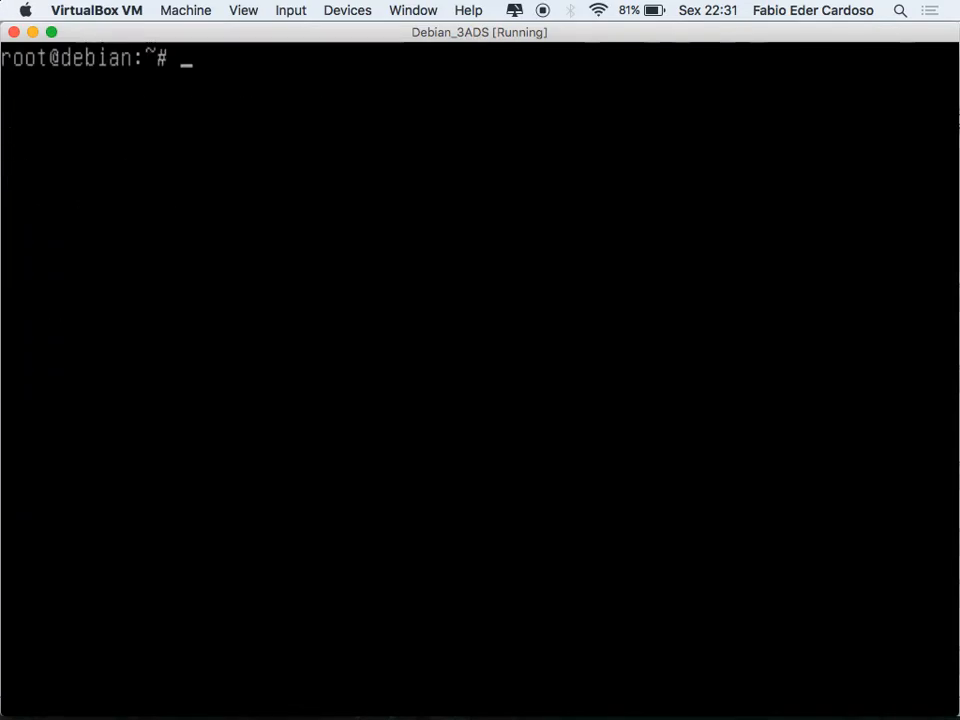